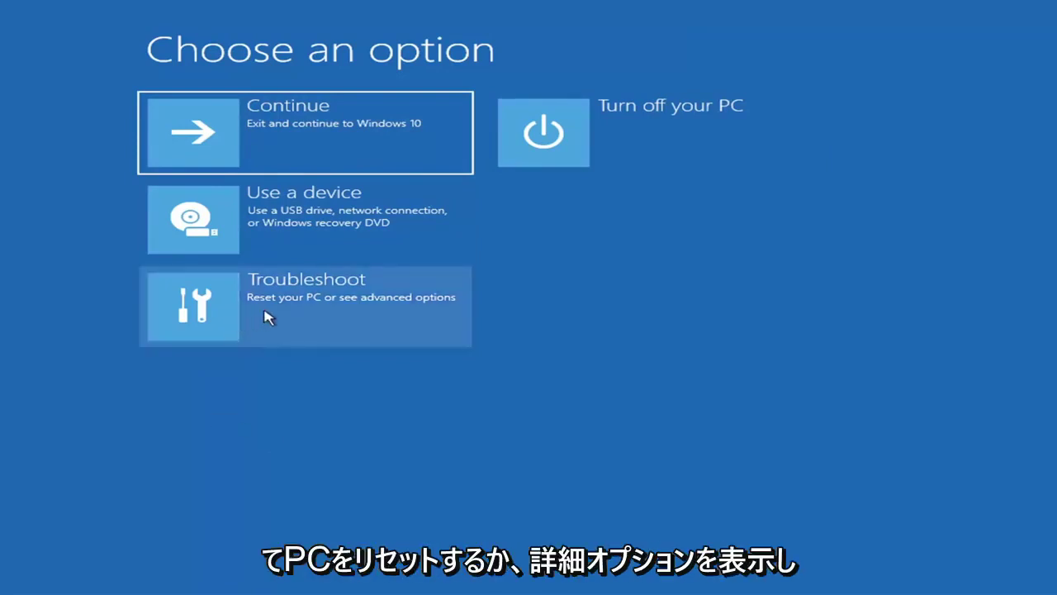
- Run Startup Repair from the advanced troubleshooting options
{"action": "left_click", "coordinate": [393, 311]}
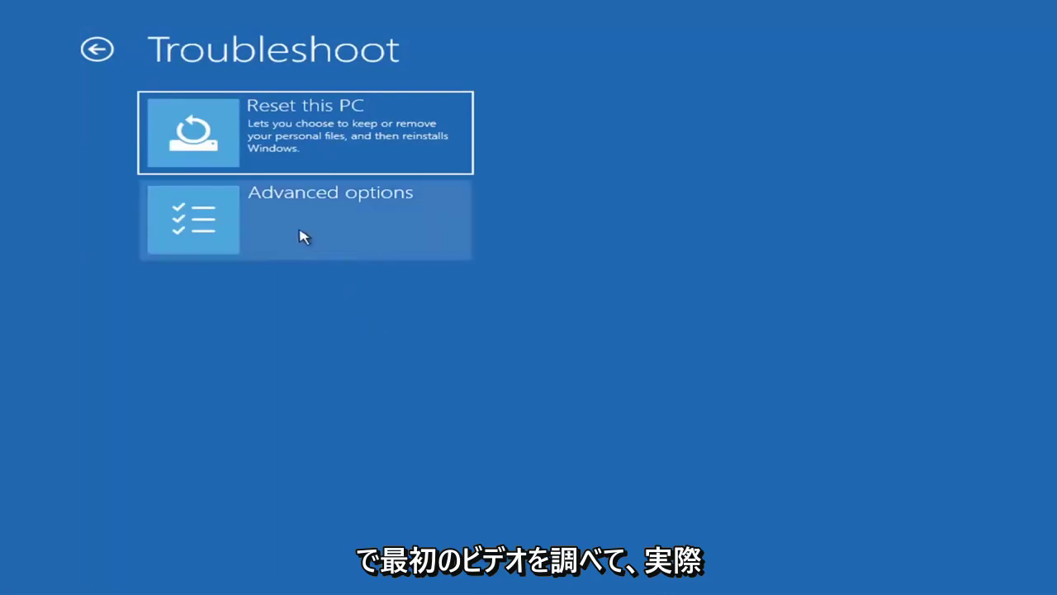
{"action": "left_click", "coordinate": [330, 224]}
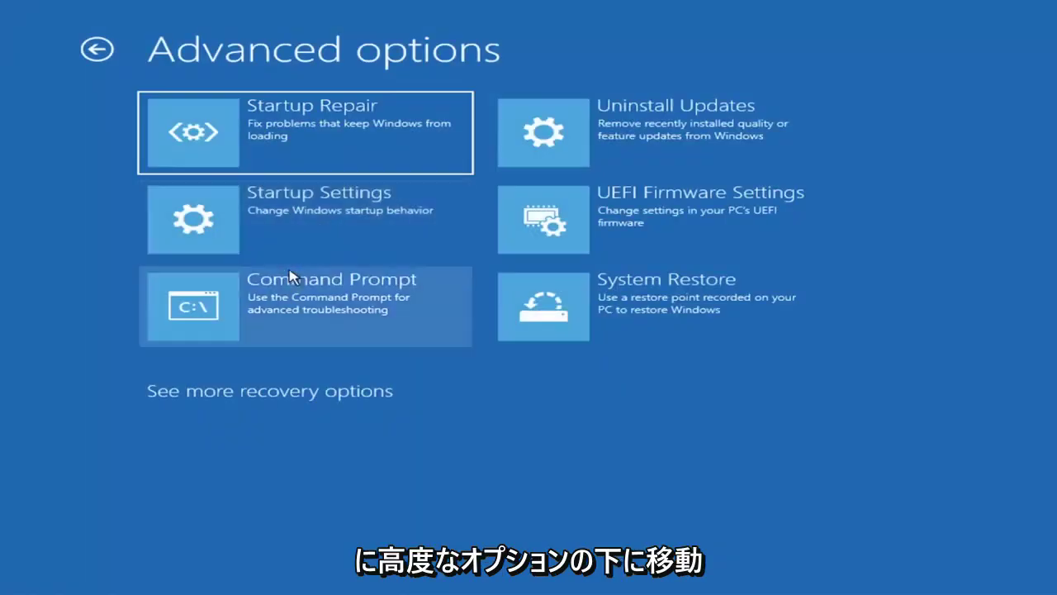
{"action": "left_click", "coordinate": [277, 149]}
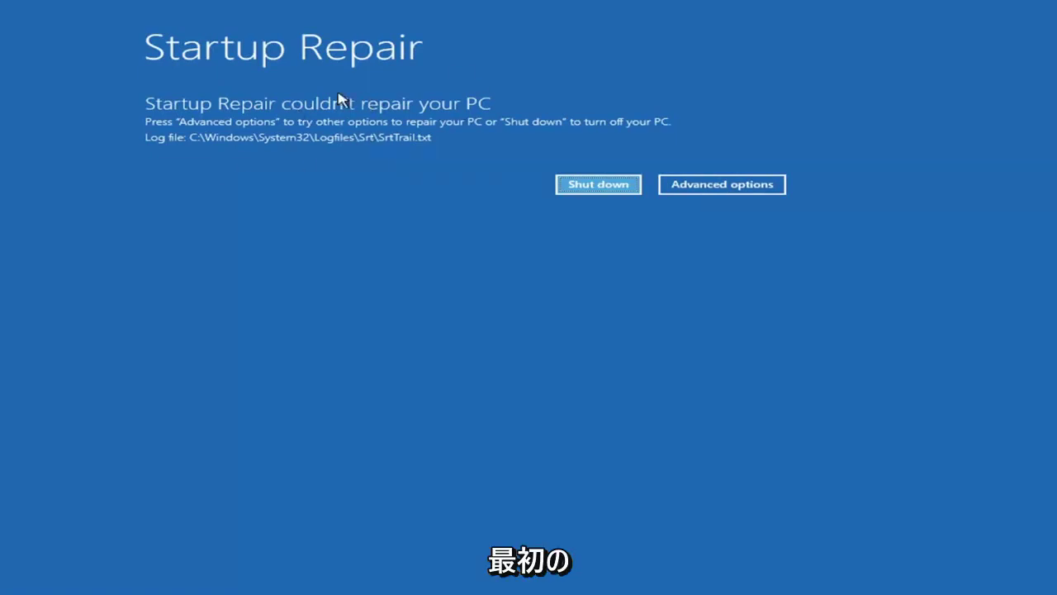
- Review the Startup Settings page and the Uninstall Updates choices in the advanced troubleshooting options, ending back at Advanced options
{"action": "left_click", "coordinate": [737, 185]}
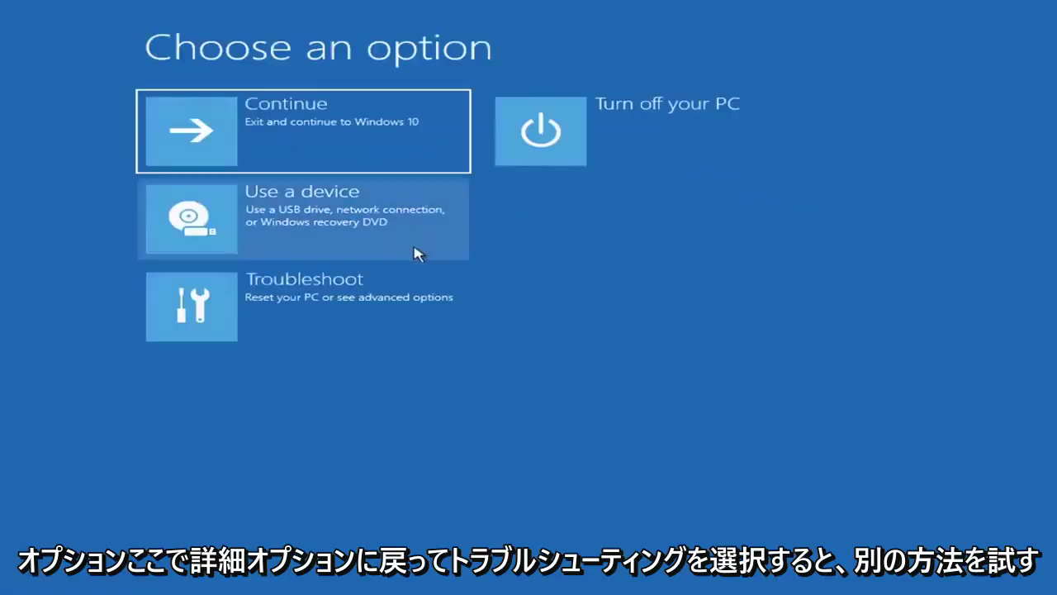
{"action": "left_click", "coordinate": [266, 319]}
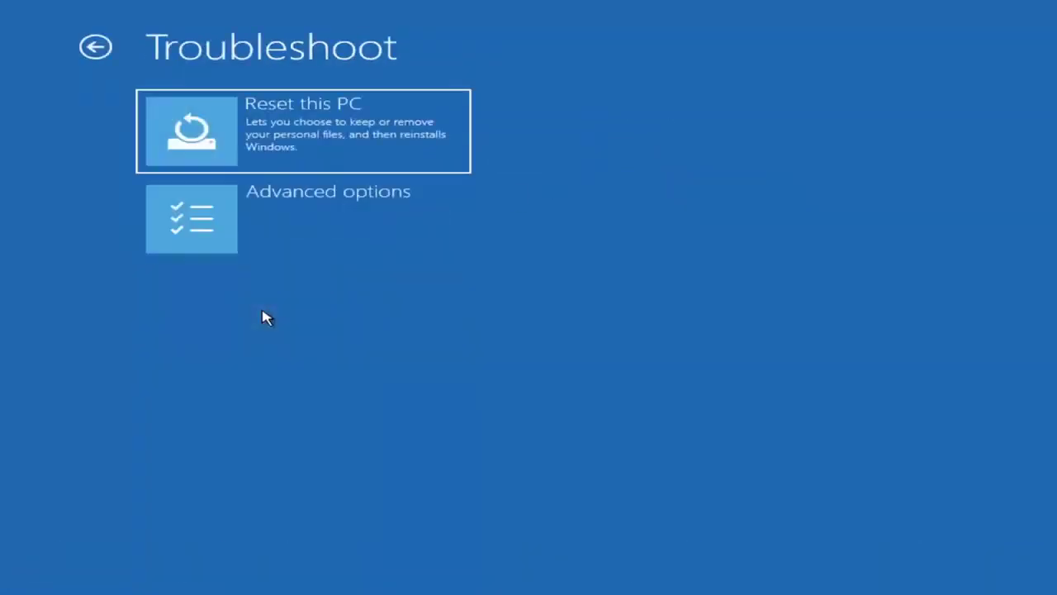
{"action": "left_click", "coordinate": [277, 232]}
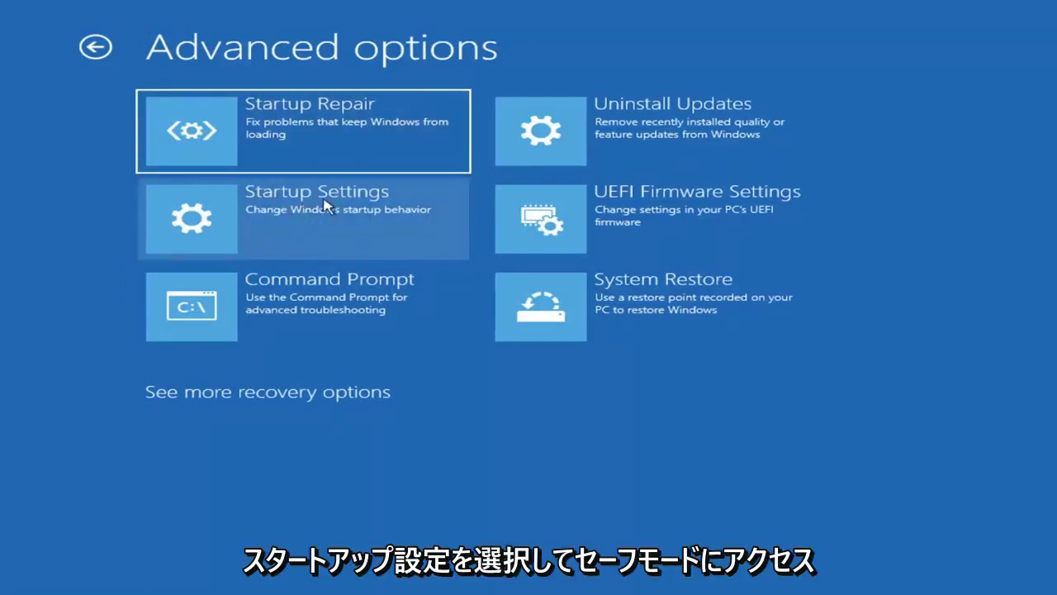
{"action": "left_click", "coordinate": [275, 220]}
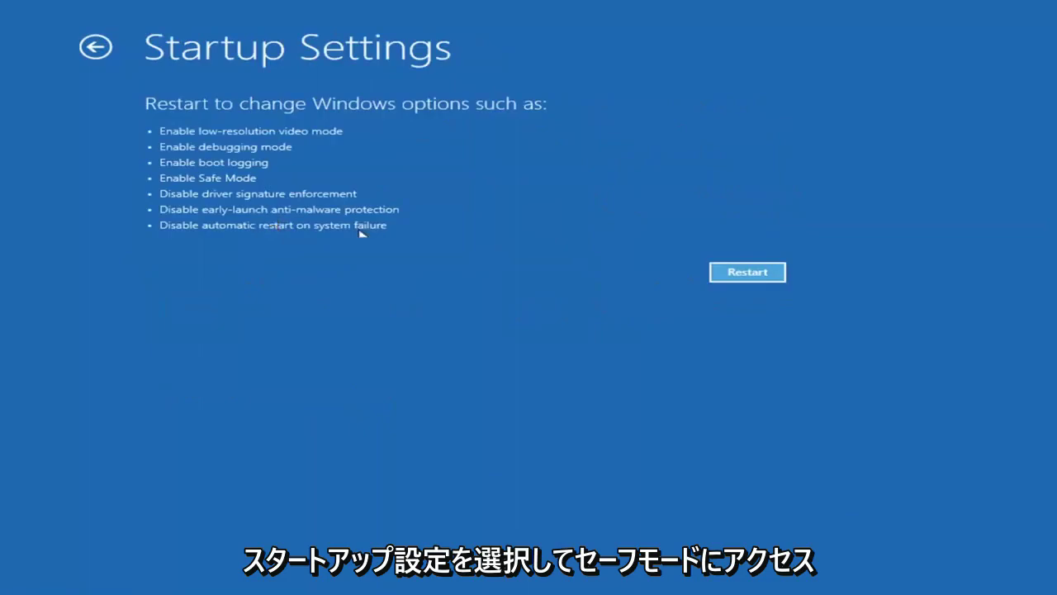
{"action": "left_click", "coordinate": [740, 278]}
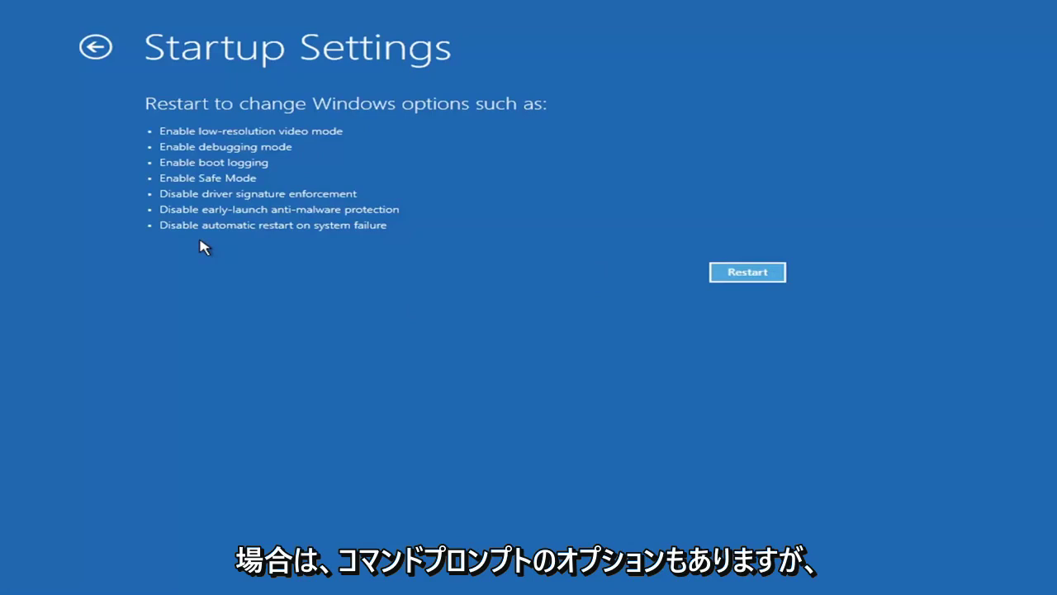
{"action": "left_click", "coordinate": [90, 47]}
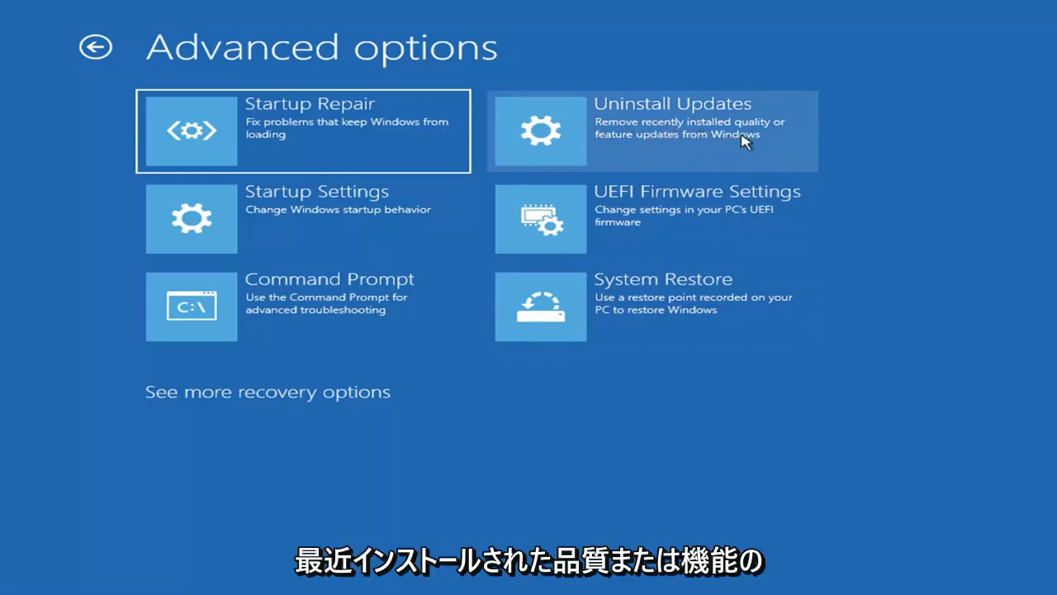
{"action": "left_click", "coordinate": [617, 135]}
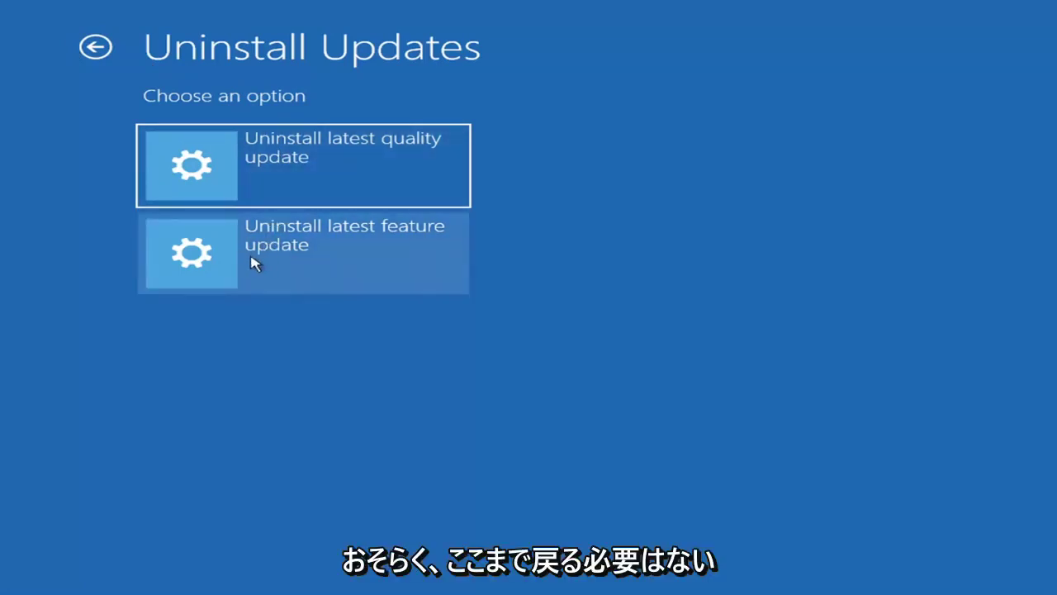
{"action": "left_click", "coordinate": [98, 46]}
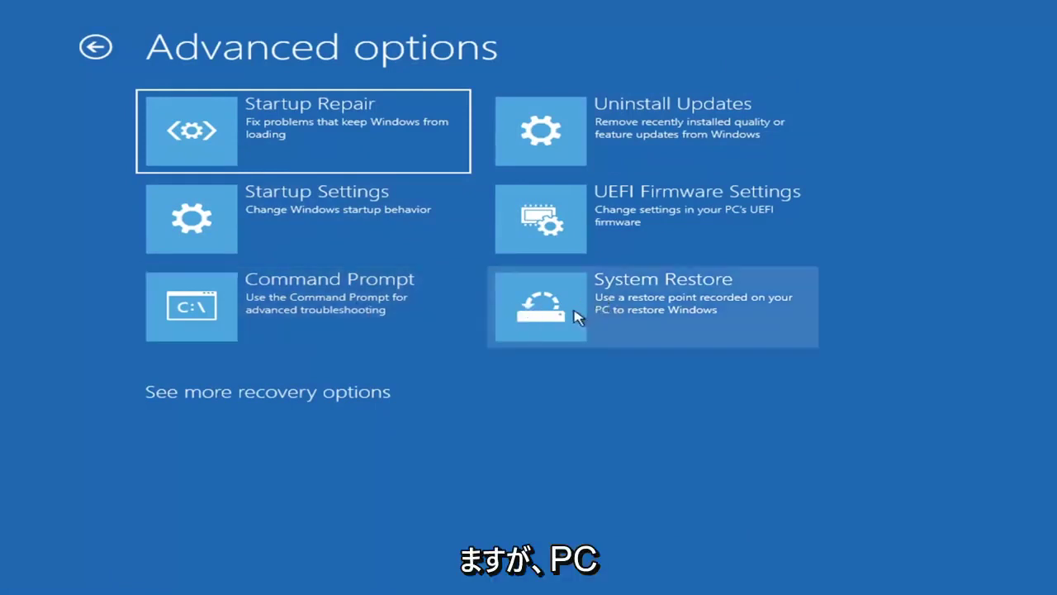
- Restore the PC with System Restore to the manual "Before Updates" restore point of 7/9/2021 12:37:05 PM and restart it
{"action": "left_click", "coordinate": [688, 322]}
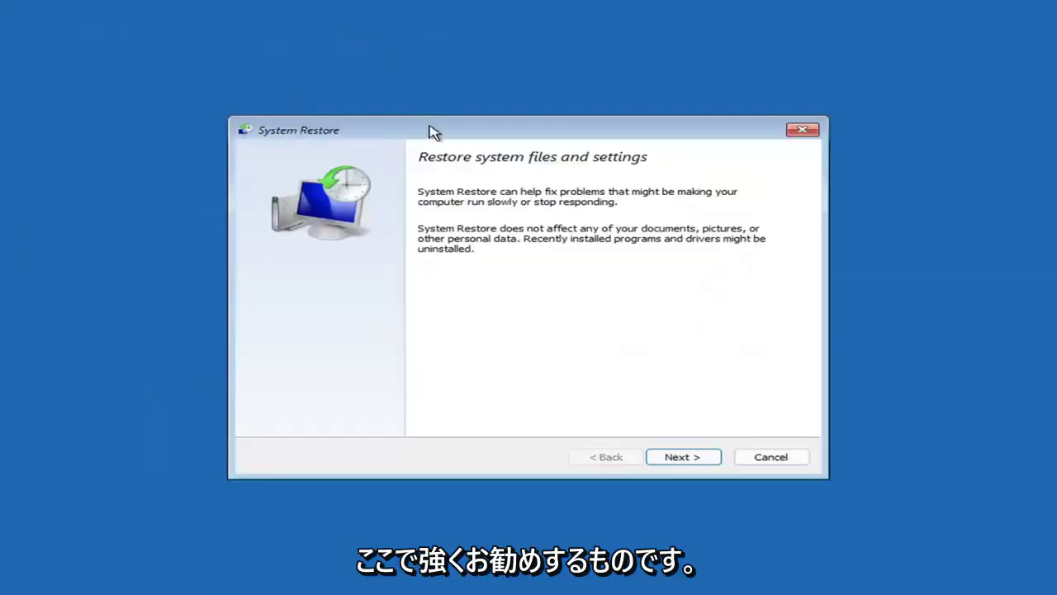
{"action": "left_click", "coordinate": [675, 457]}
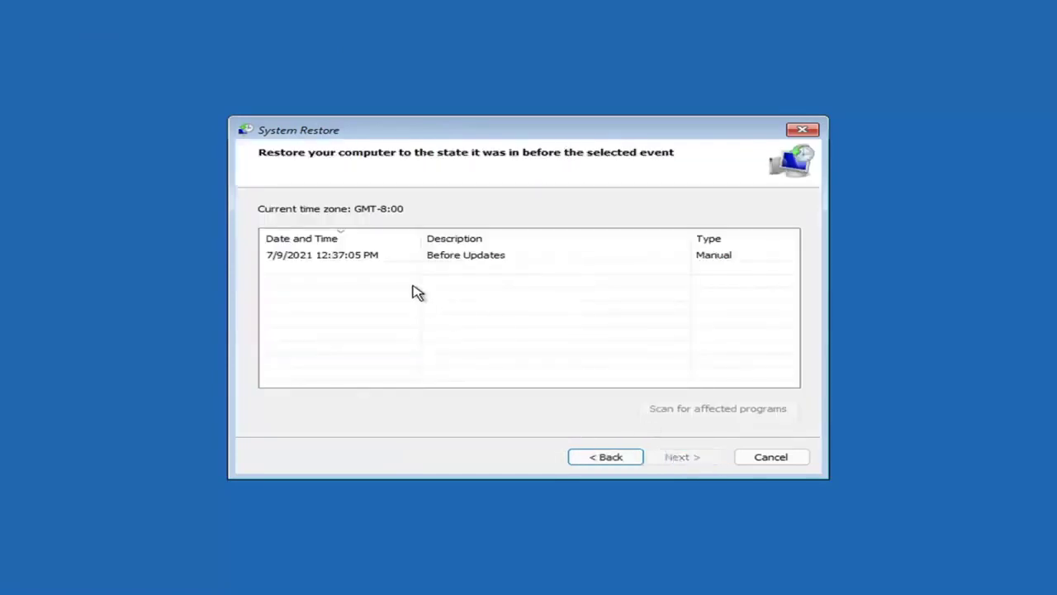
{"action": "left_click", "coordinate": [326, 260]}
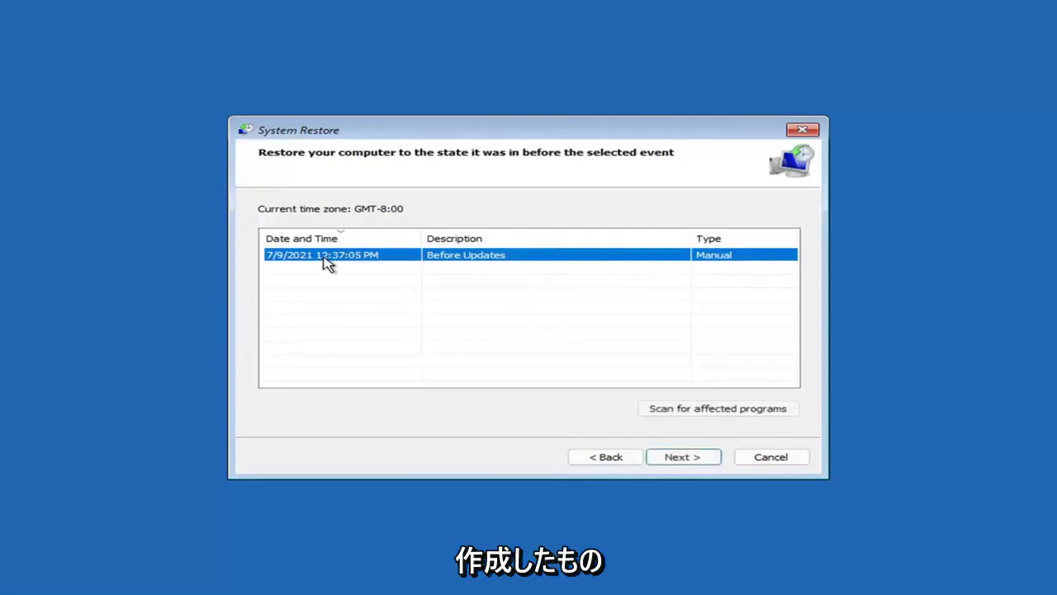
{"action": "left_click", "coordinate": [694, 461]}
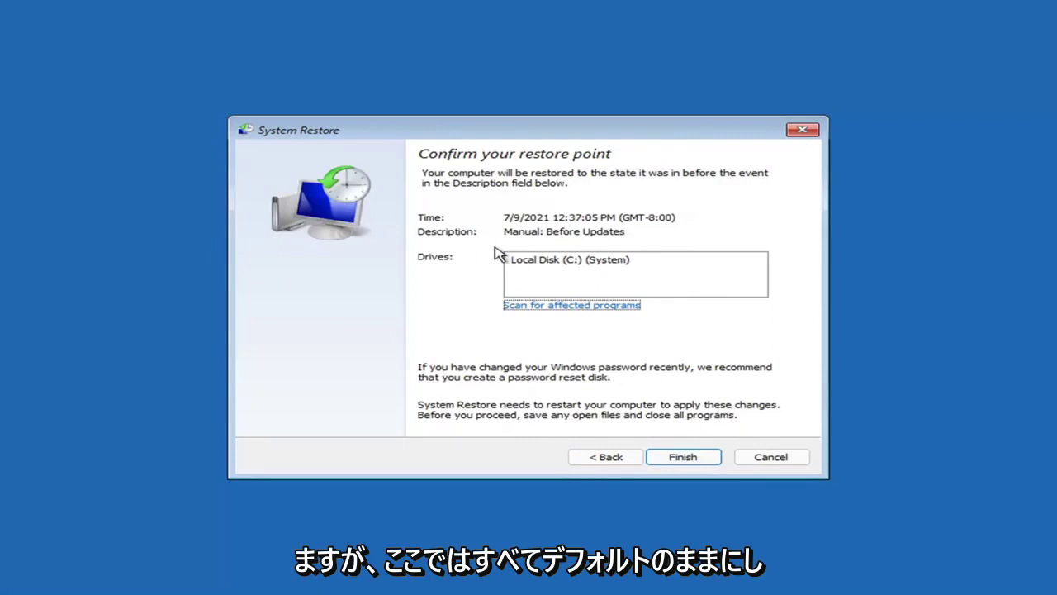
{"action": "left_click", "coordinate": [683, 460]}
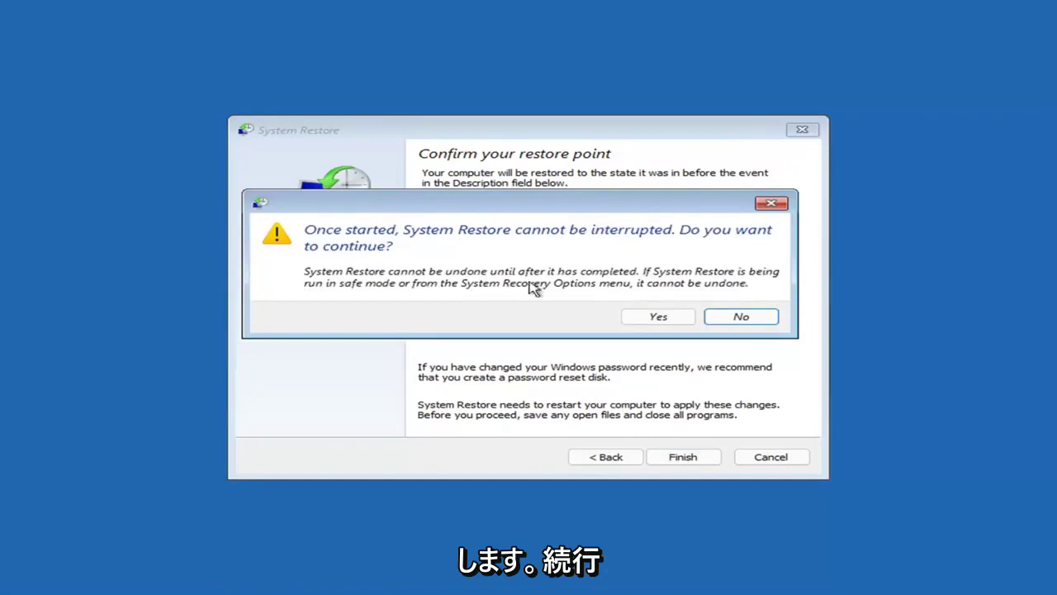
{"action": "left_click", "coordinate": [659, 321]}
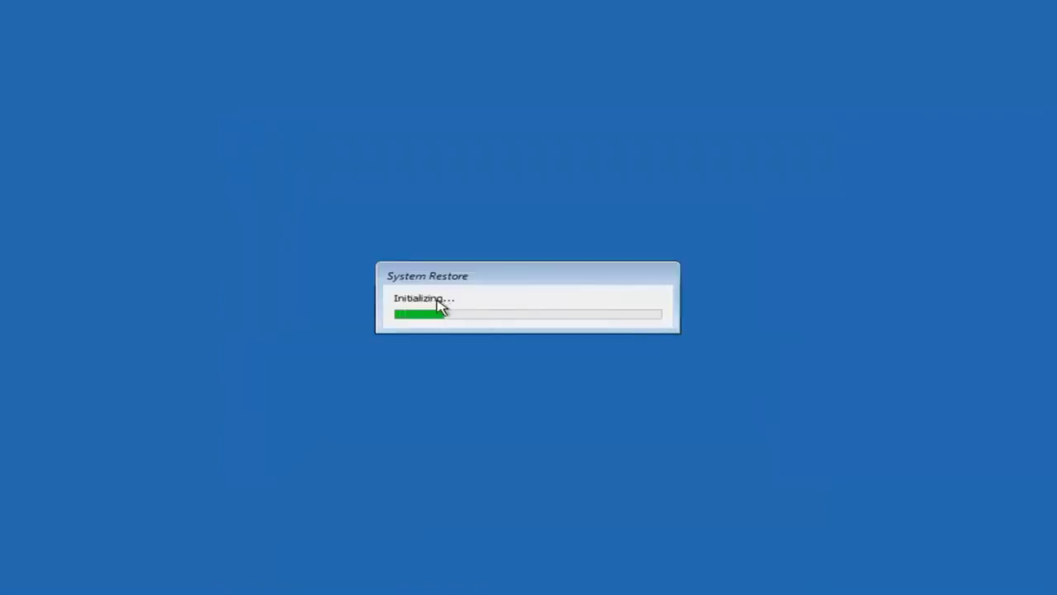
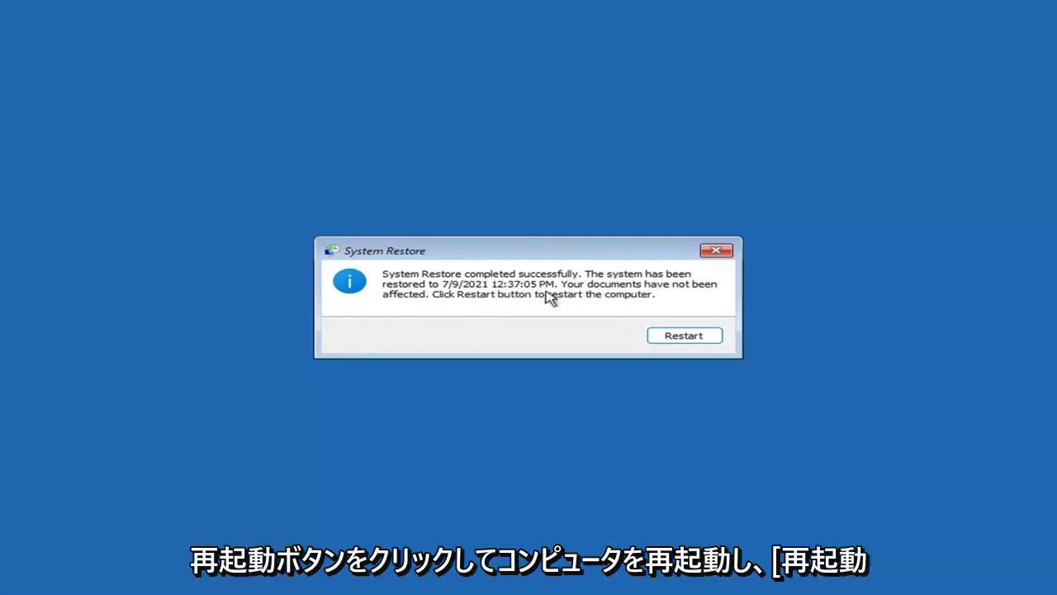
{"action": "left_click", "coordinate": [678, 339]}
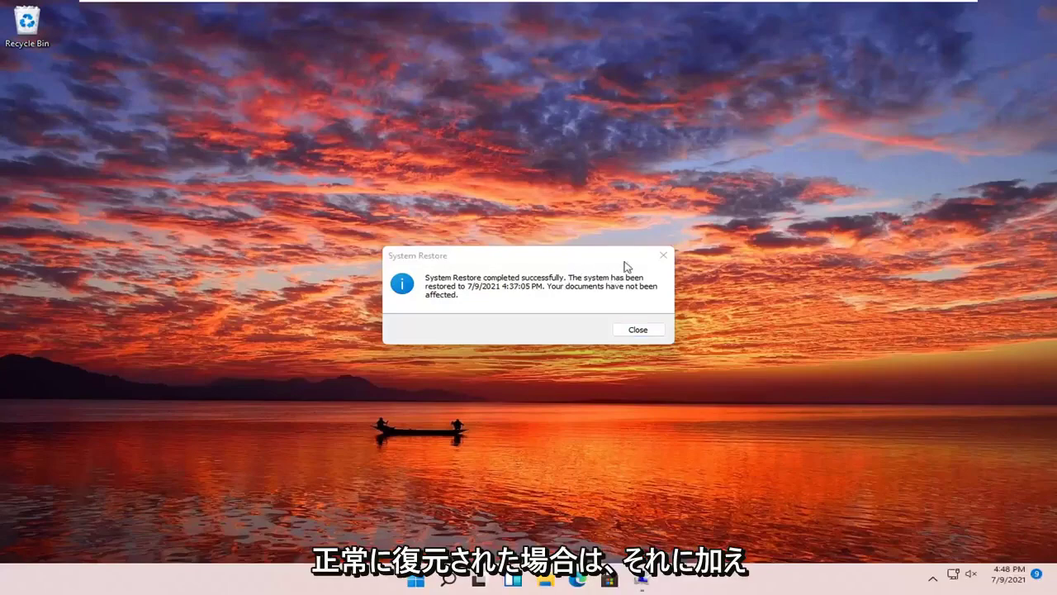
{"action": "left_click", "coordinate": [663, 256]}
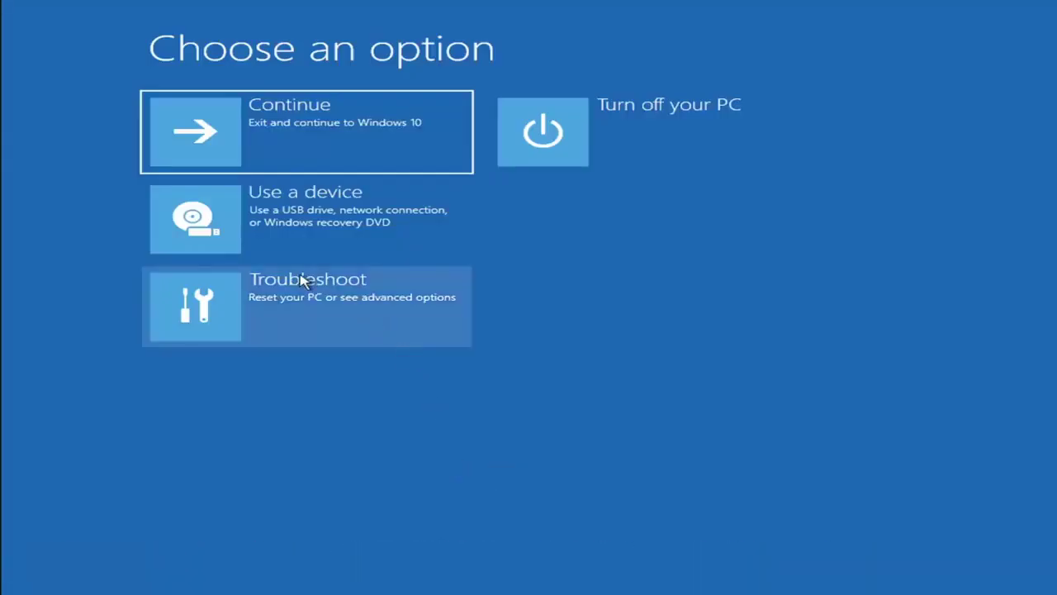
- Look at the Reset this PC choices under Troubleshoot and return to the initial recovery options without resetting
{"action": "left_click", "coordinate": [309, 316]}
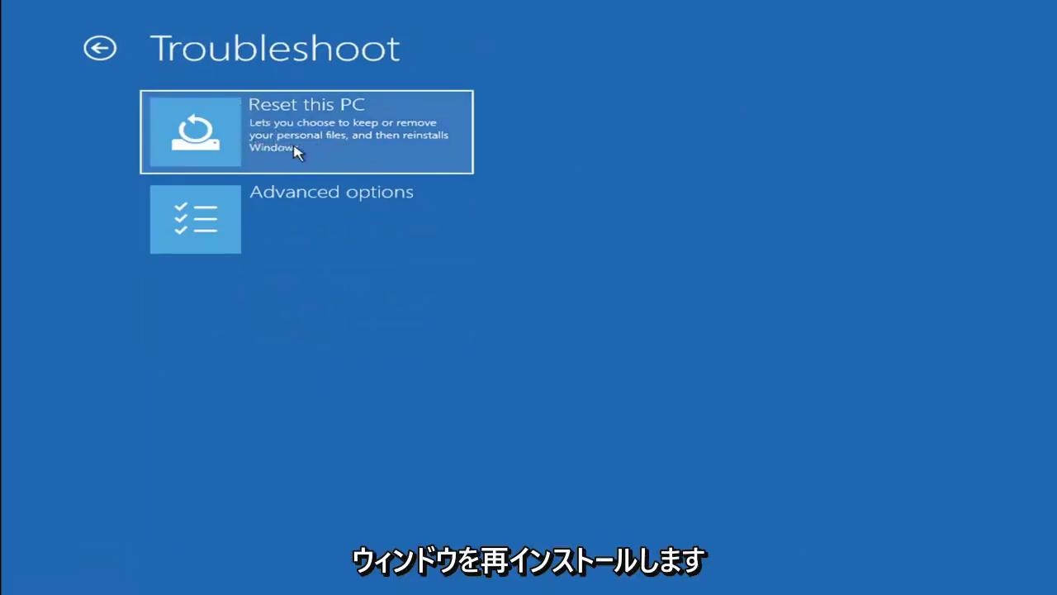
{"action": "left_click", "coordinate": [348, 152]}
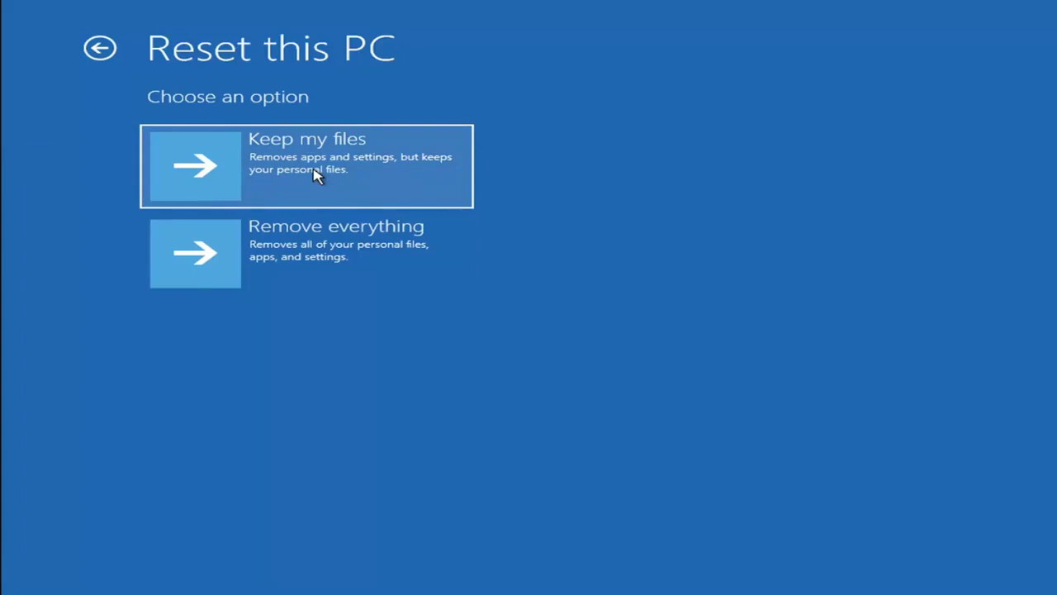
{"action": "left_click", "coordinate": [106, 49]}
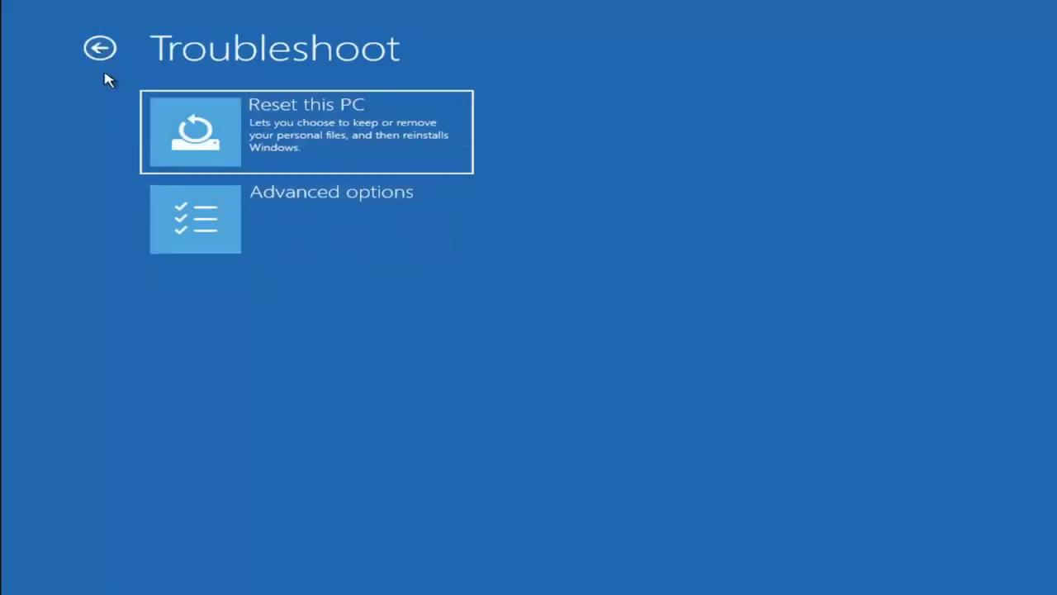
{"action": "left_click", "coordinate": [105, 50]}
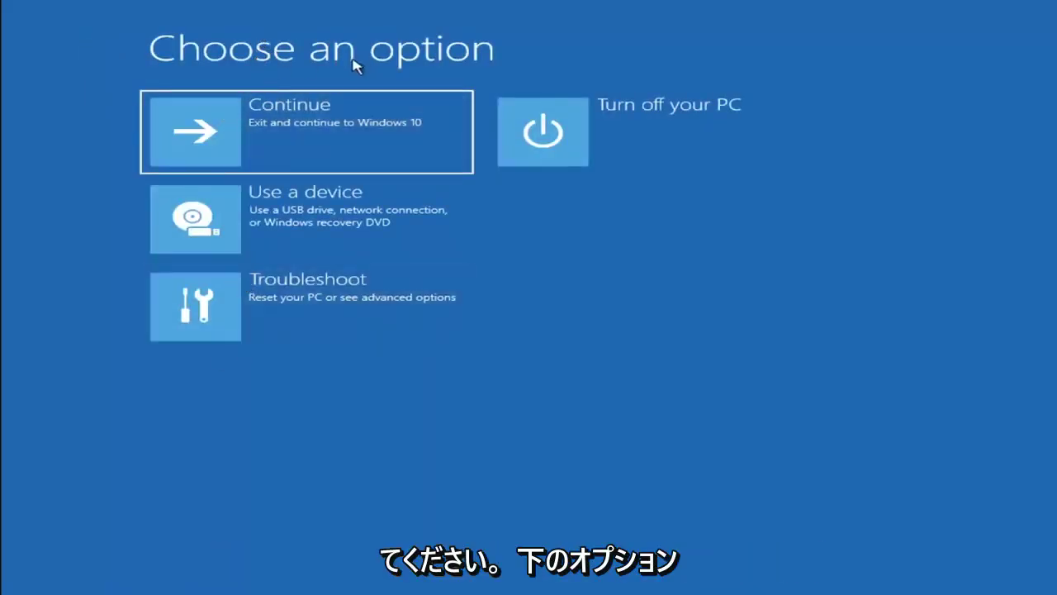
- Open Command Prompt from the advanced troubleshooting options
{"action": "left_click", "coordinate": [321, 310]}
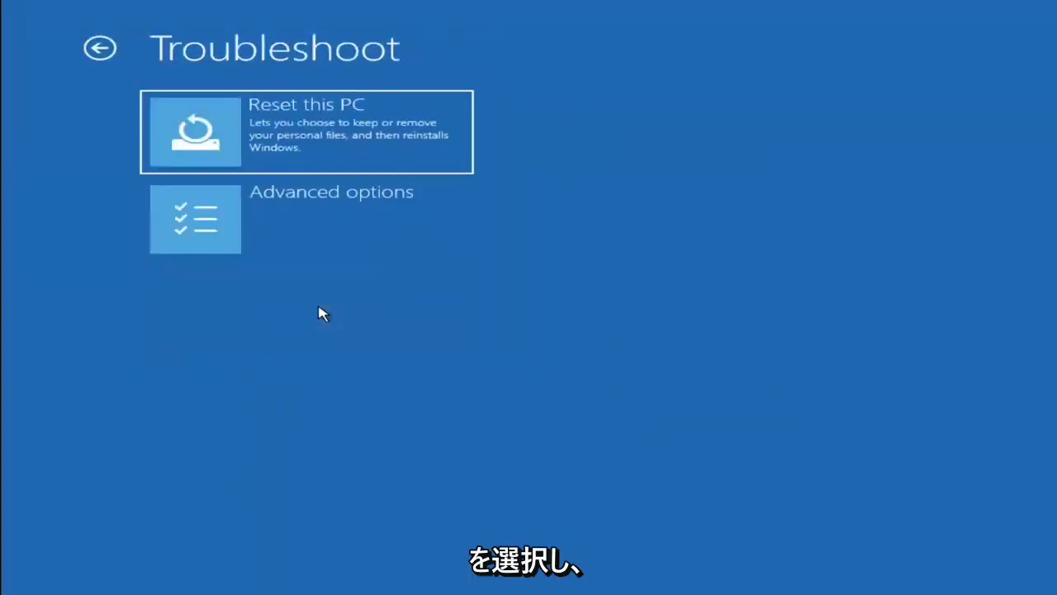
{"action": "left_click", "coordinate": [322, 229]}
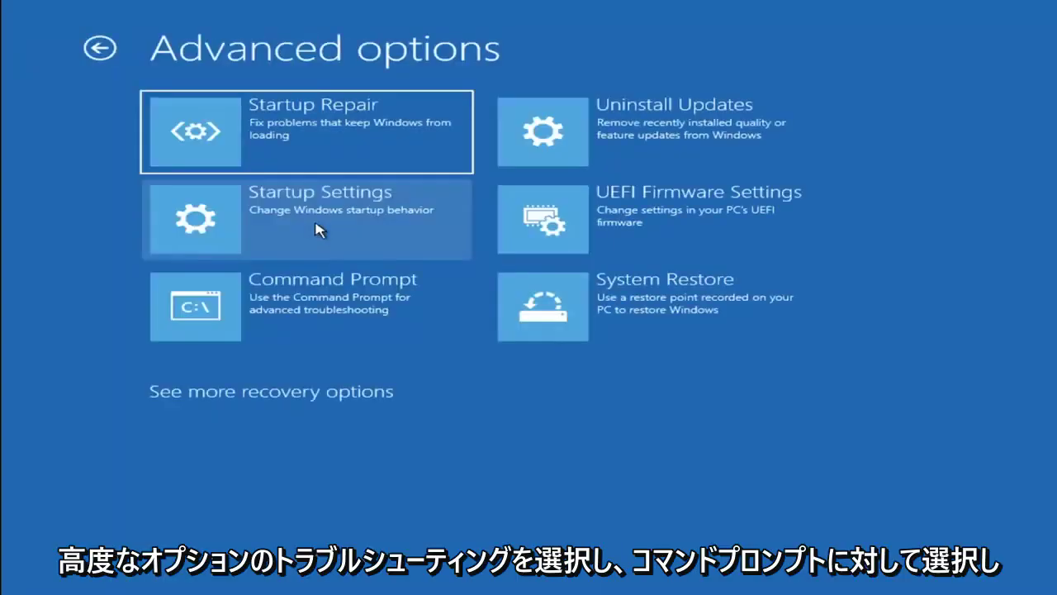
{"action": "left_click", "coordinate": [279, 326]}
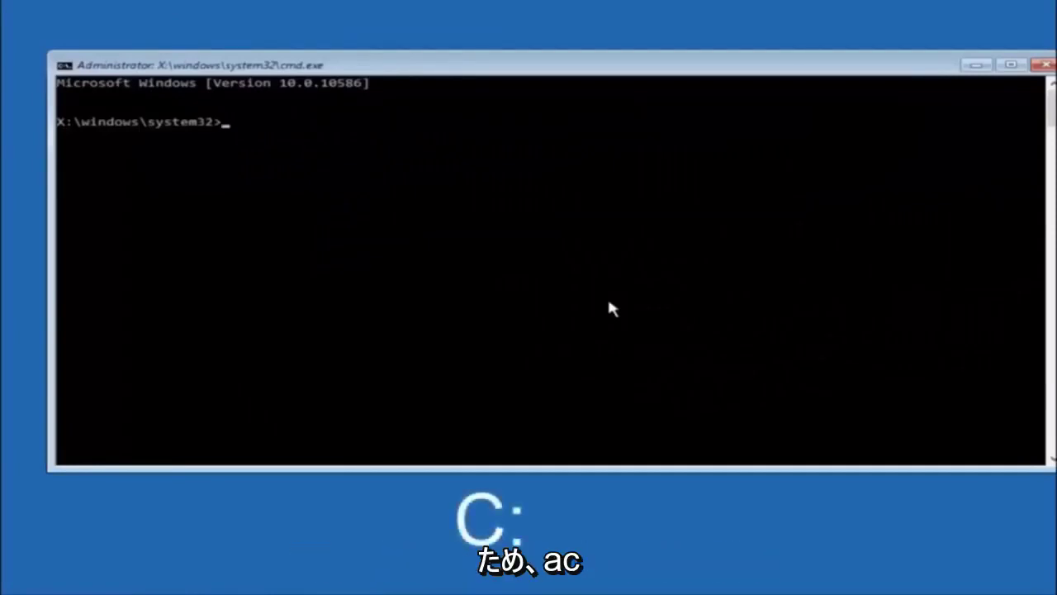
- Switch the command prompt to drive C: and list its root directory with dir
{"action": "type", "text": "c"}
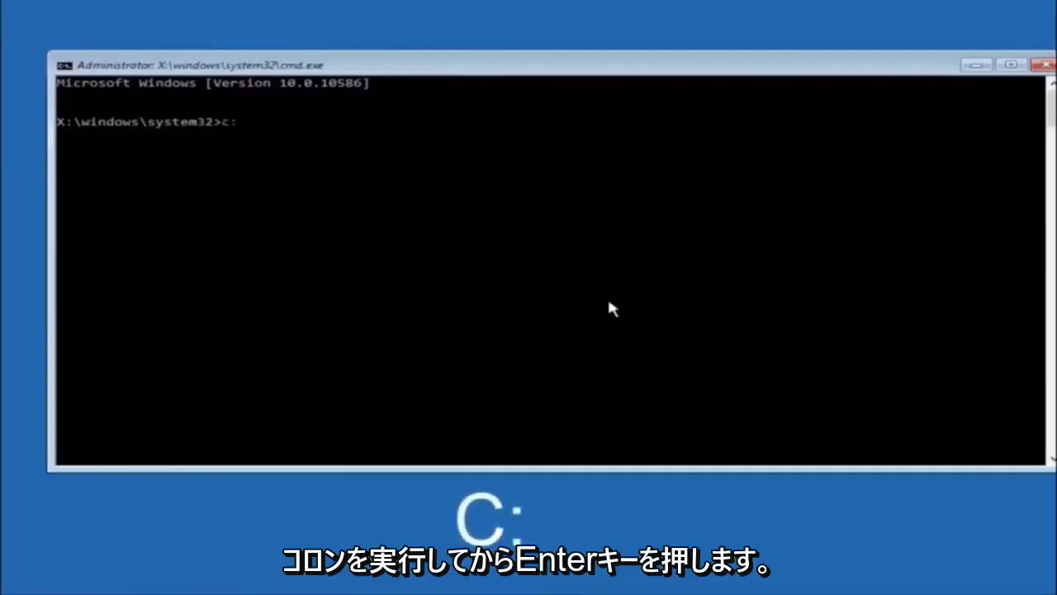
{"action": "type", "text": ":"}
{"action": "key", "text": "Return"}
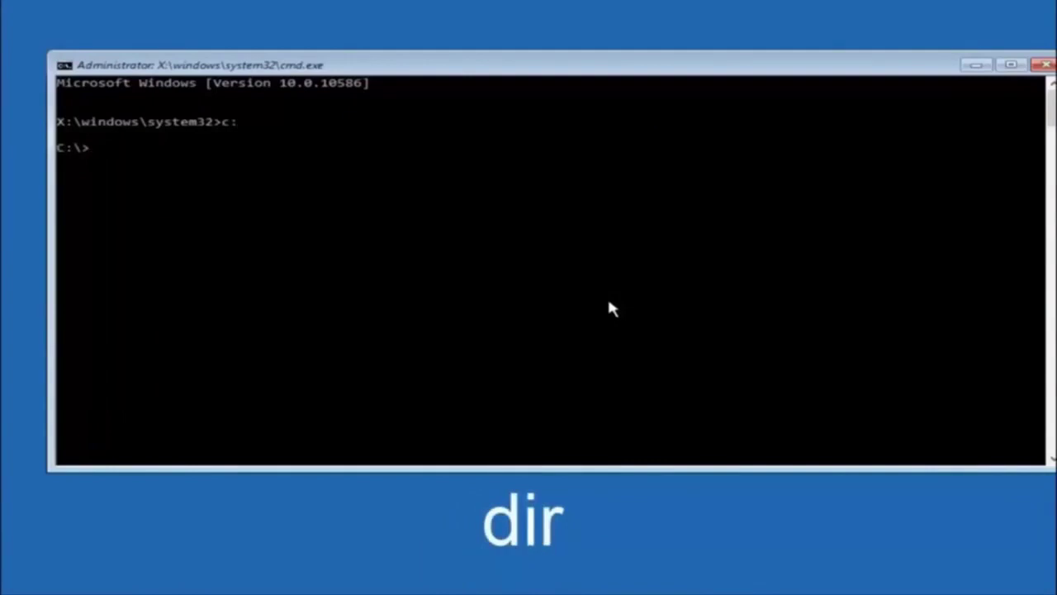
{"action": "type", "text": "dir"}
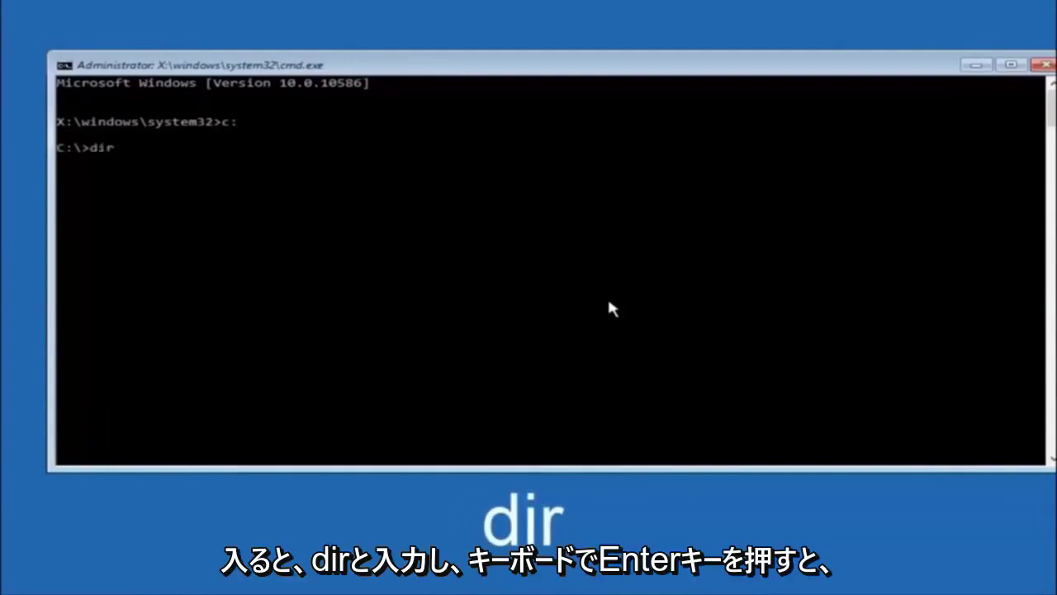
{"action": "key", "text": "Return"}
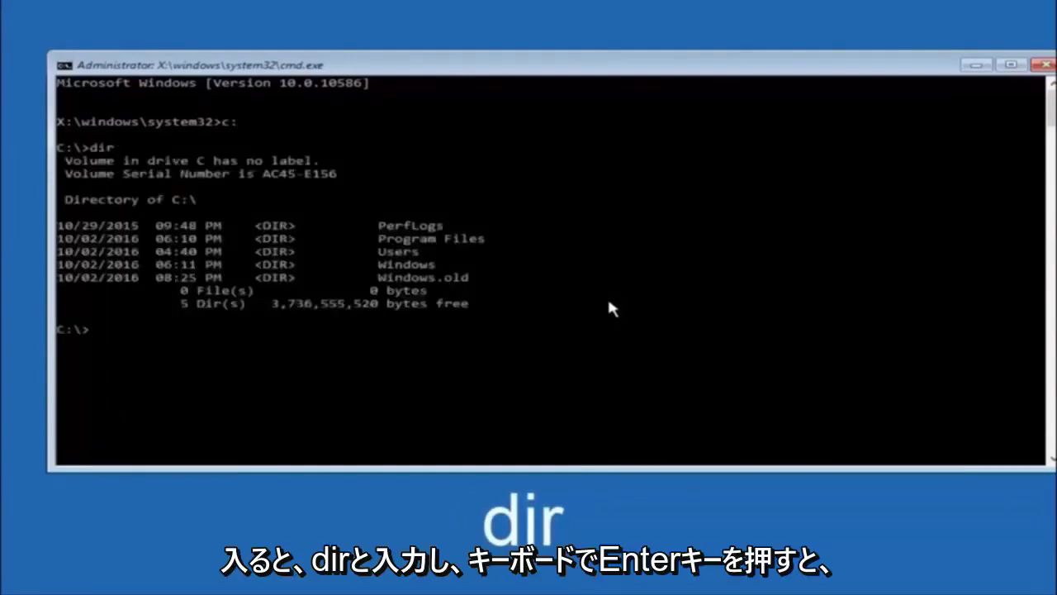
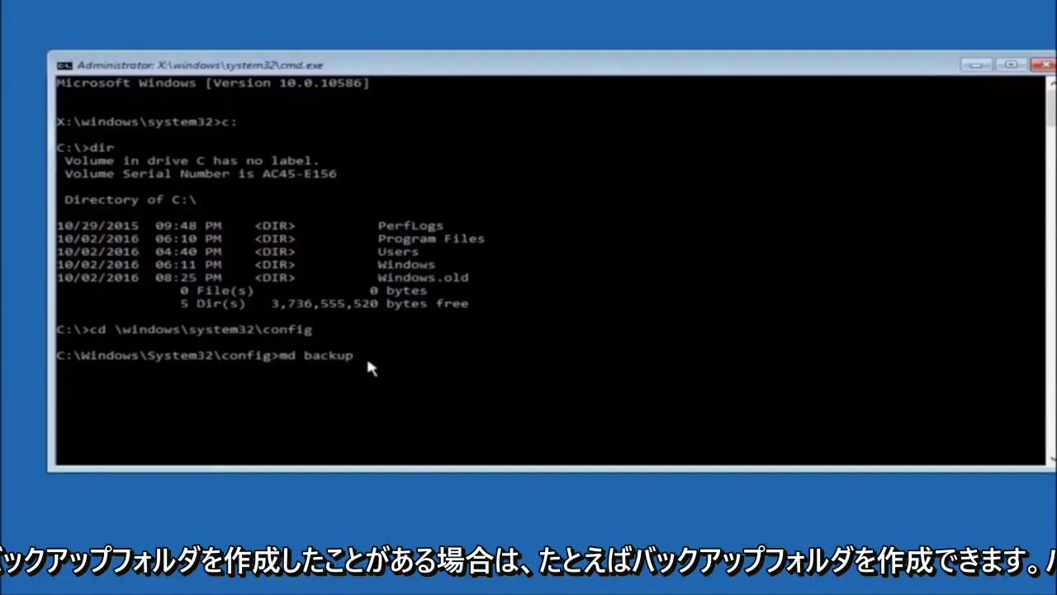
- Create a folder named backup in C:\Windows\System32\config and copy all the config files into it with copy *.* backup
{"action": "type", "text": "1"}
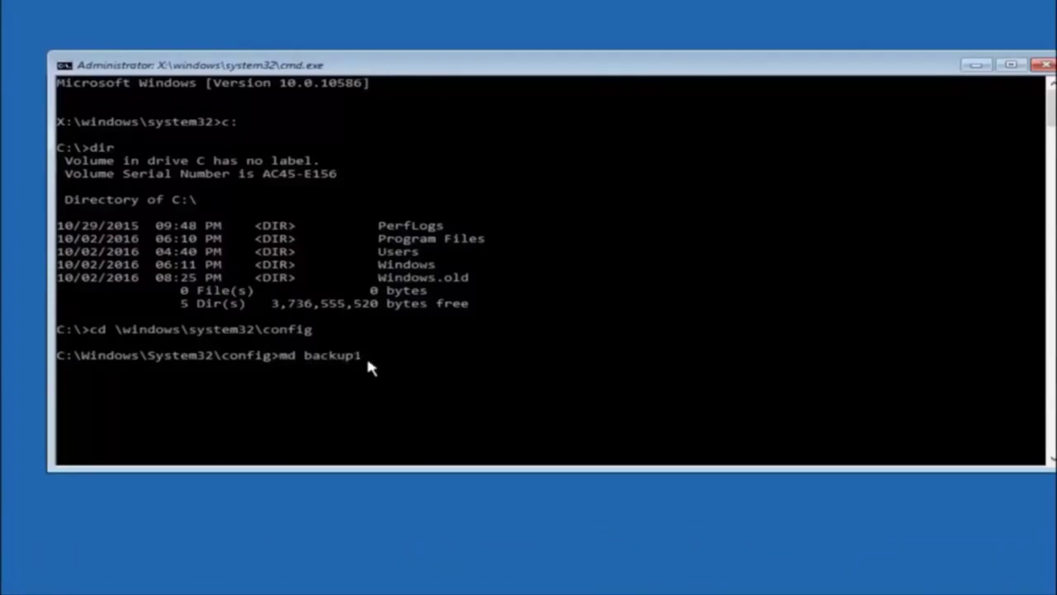
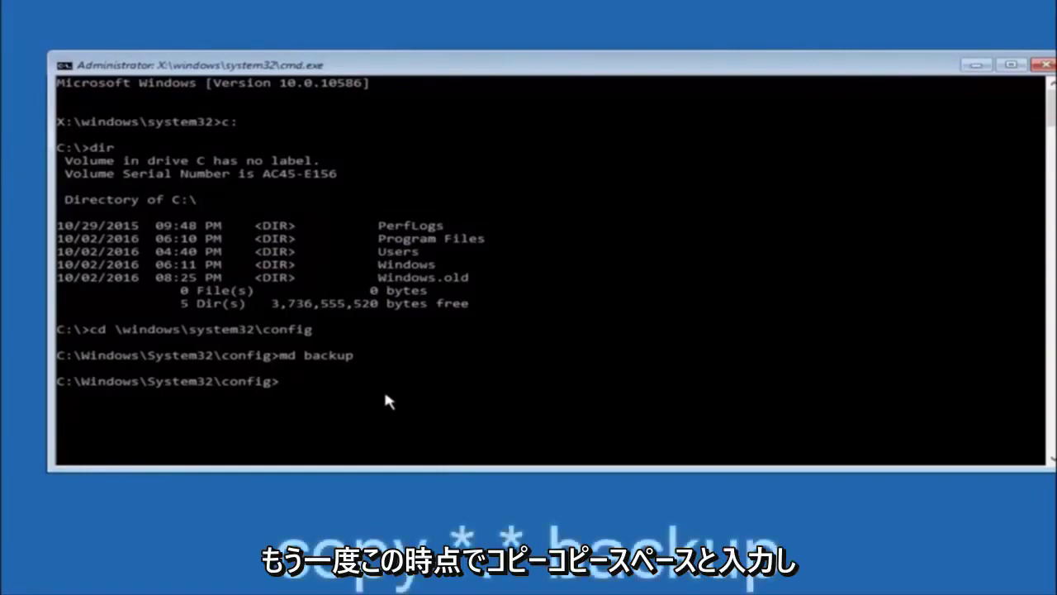
{"action": "type", "text": "copy *.* backup"}
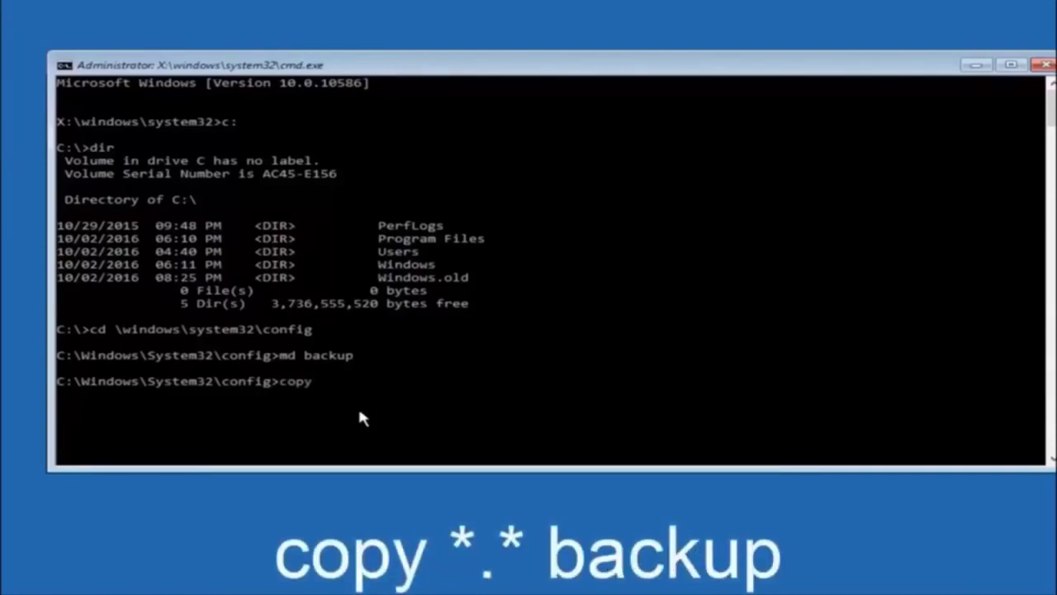
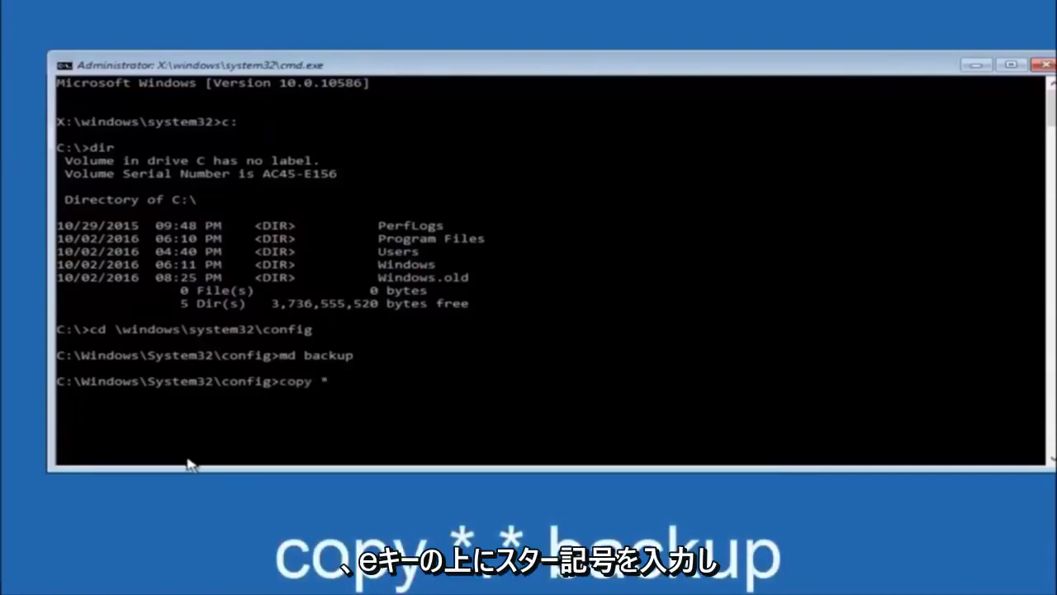
{"action": "type", "text": "*."}
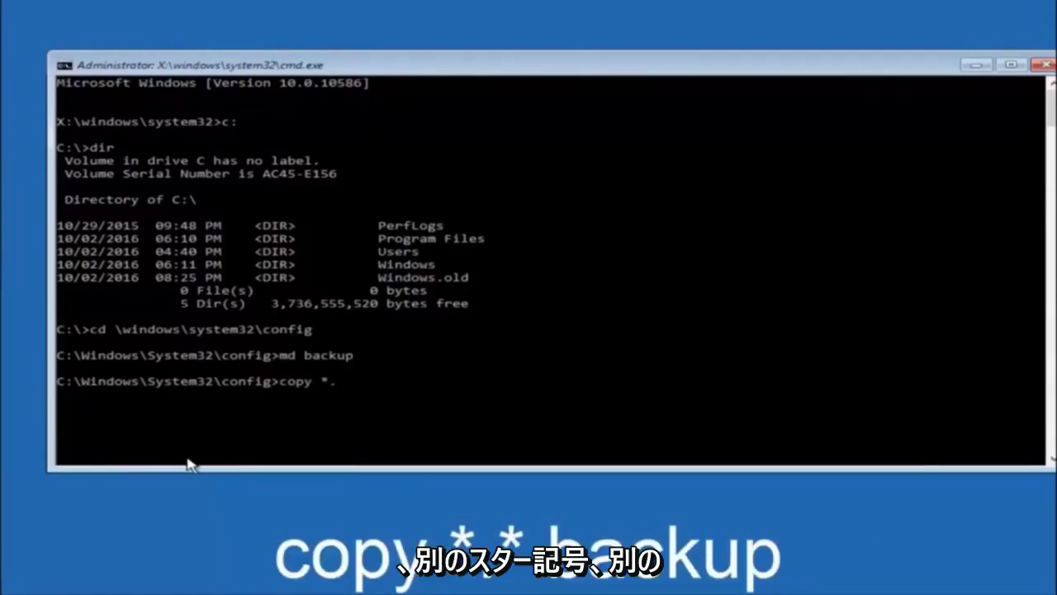
{"action": "type", "text": "*"}
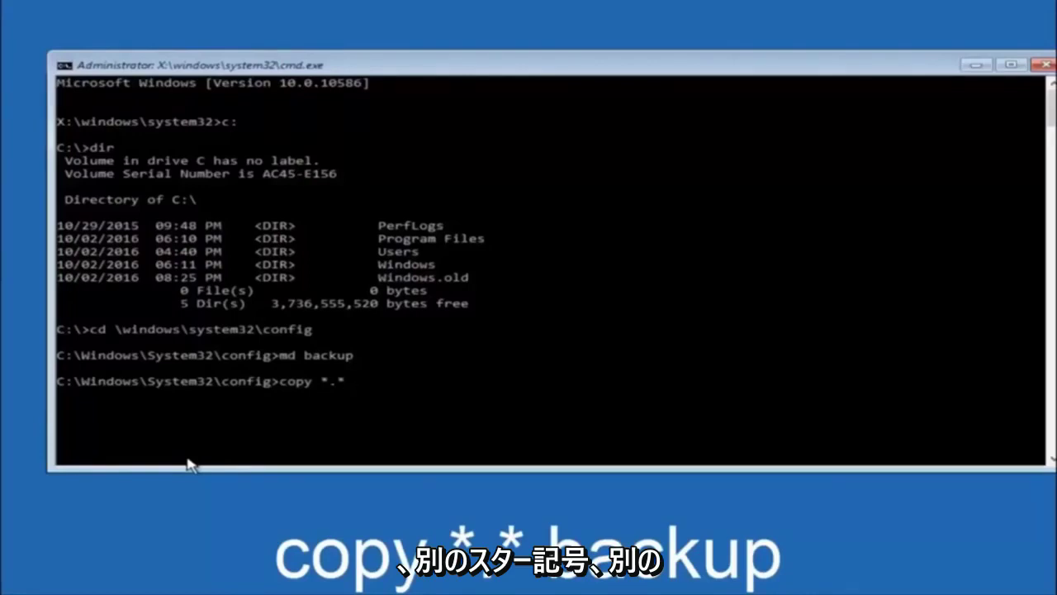
{"action": "type", "text": " backup"}
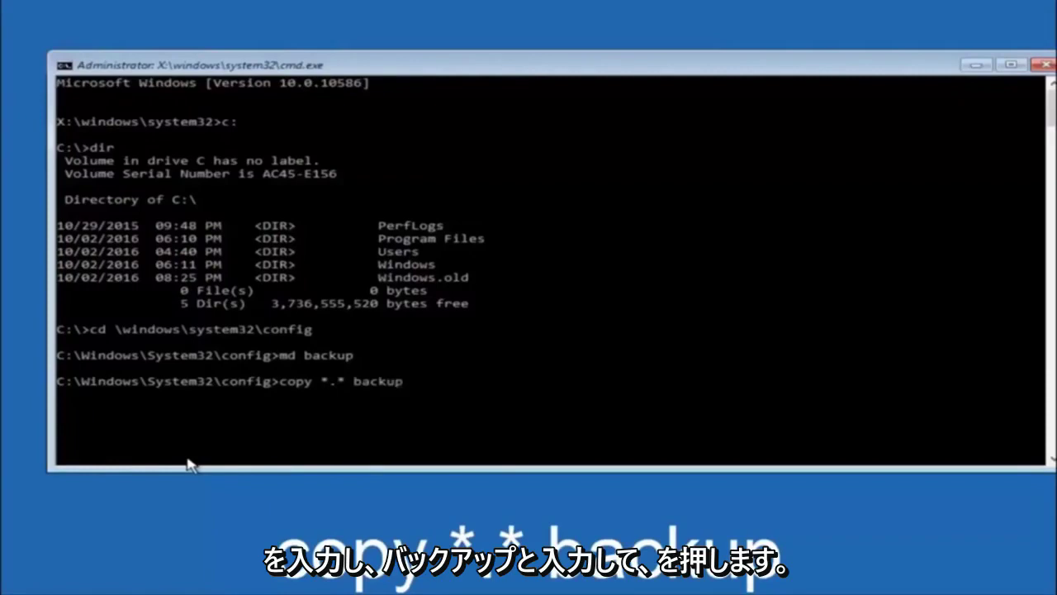
{"action": "key", "text": "Return"}
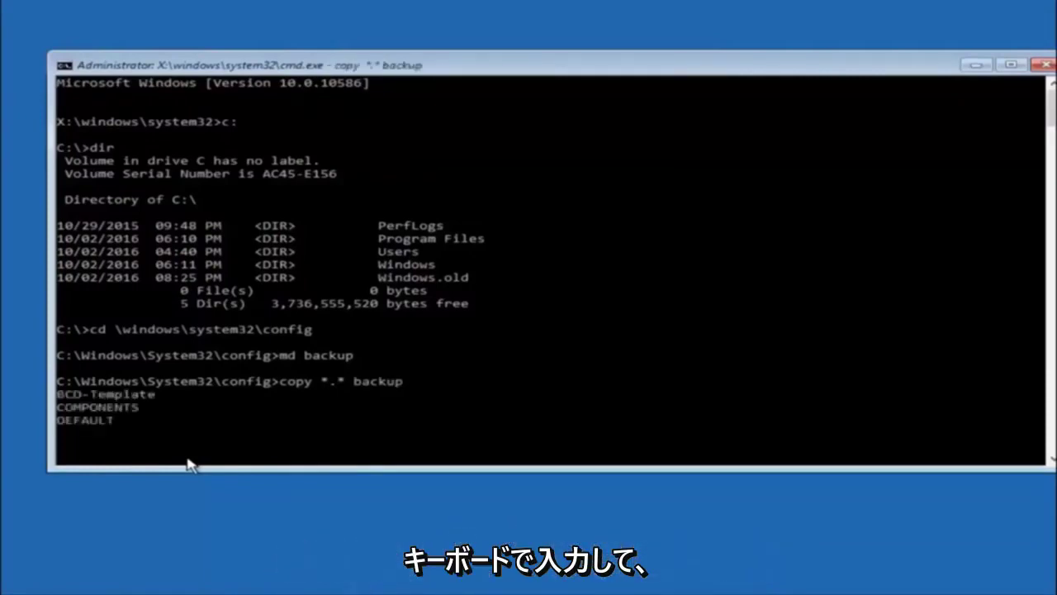
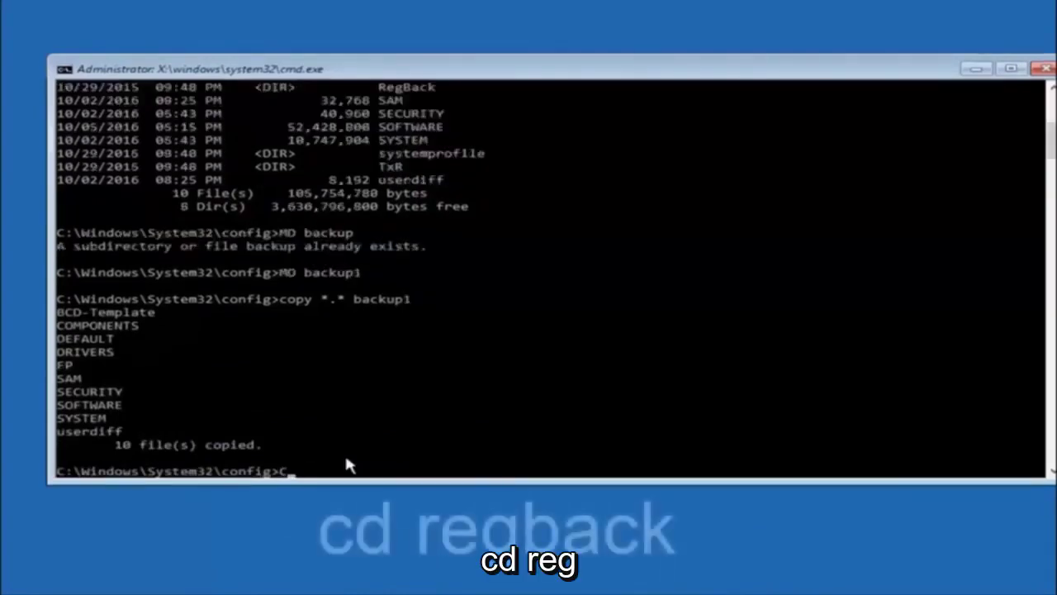
- Change to the regback directory inside config and list its contents with dir
{"action": "type", "text": "D reg"}
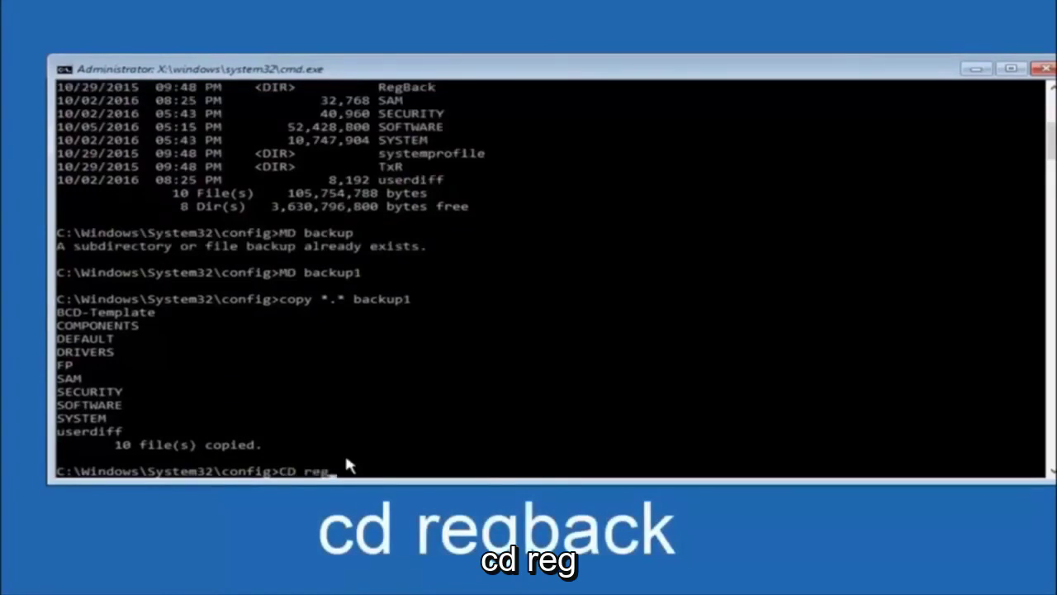
{"action": "type", "text": "back"}
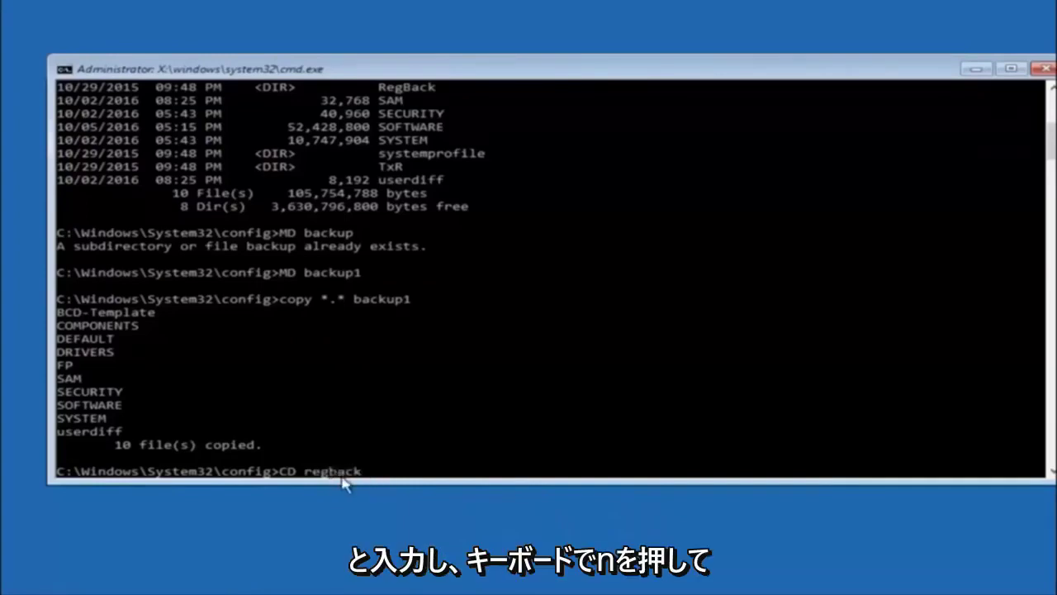
{"action": "key", "text": "Return"}
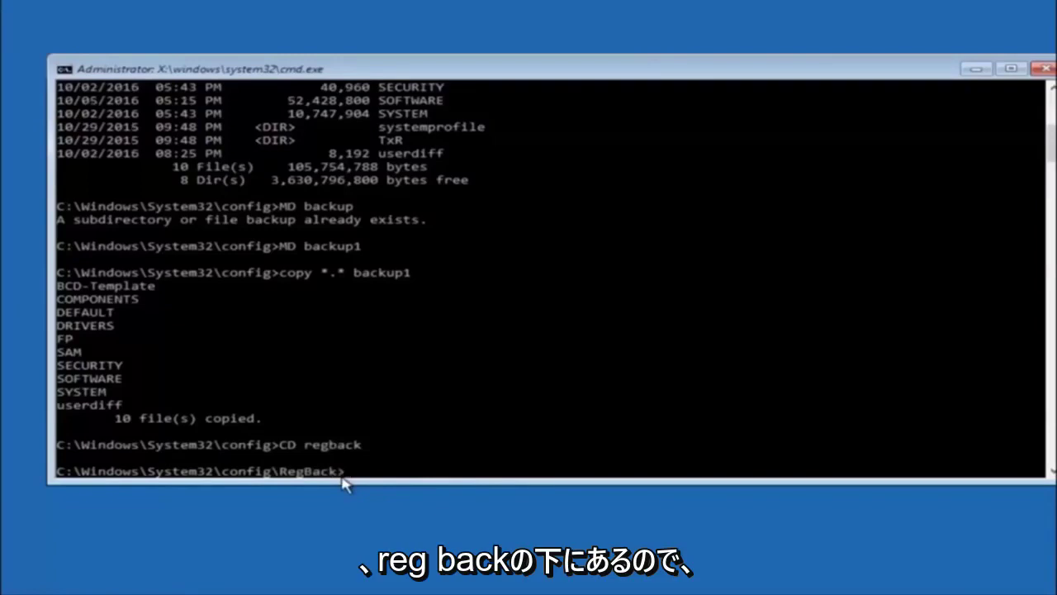
{"action": "type", "text": "dir"}
{"action": "key", "text": "Return"}
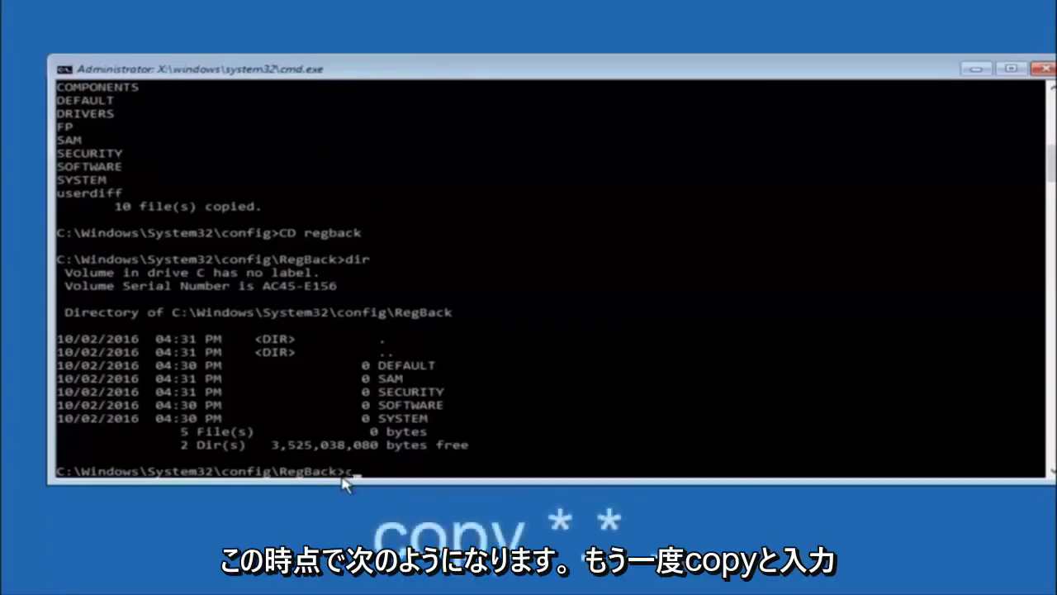
- Copy all RegBack files to the parent config folder with copy *.* .., answering A to overwrite all existing files
{"action": "type", "text": "copy"}
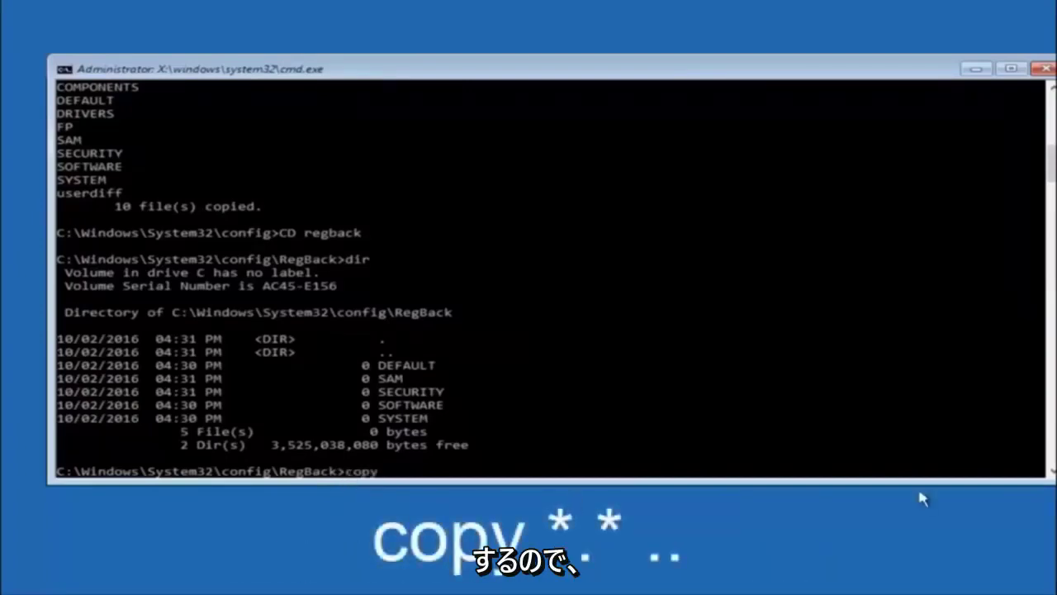
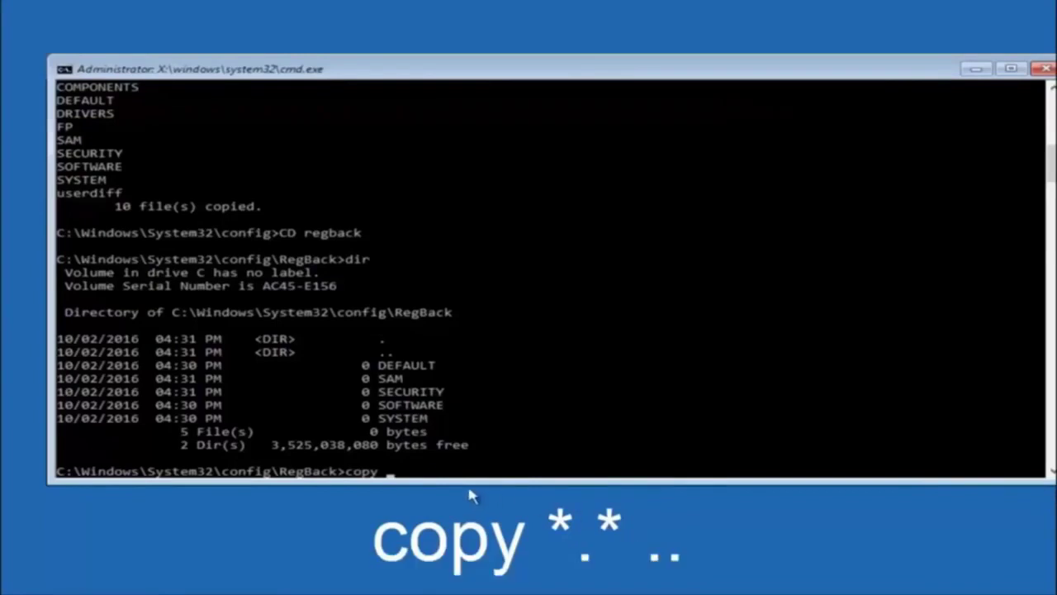
{"action": "left_click", "coordinate": [395, 476]}
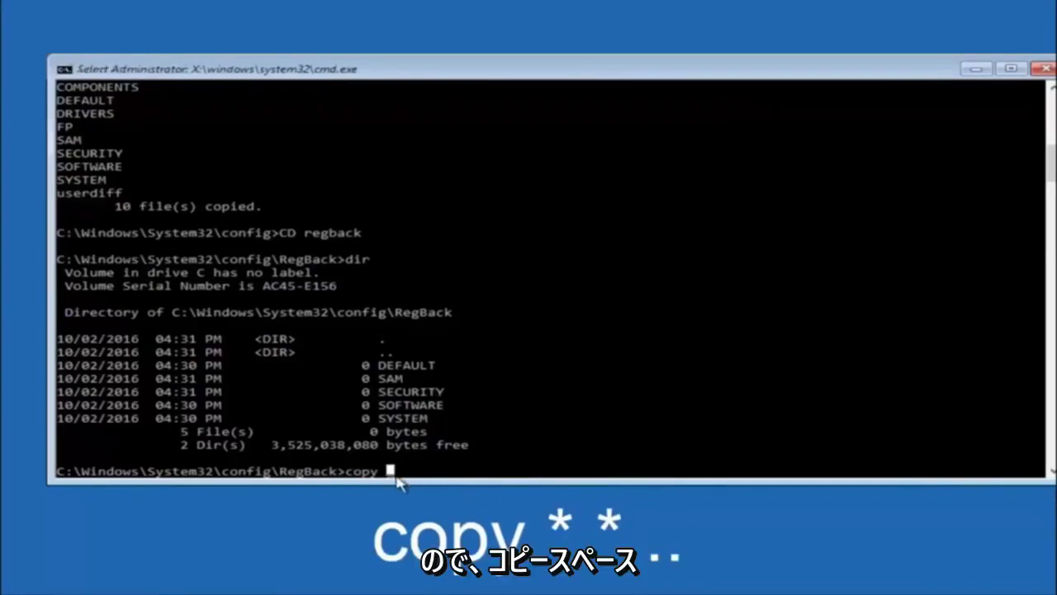
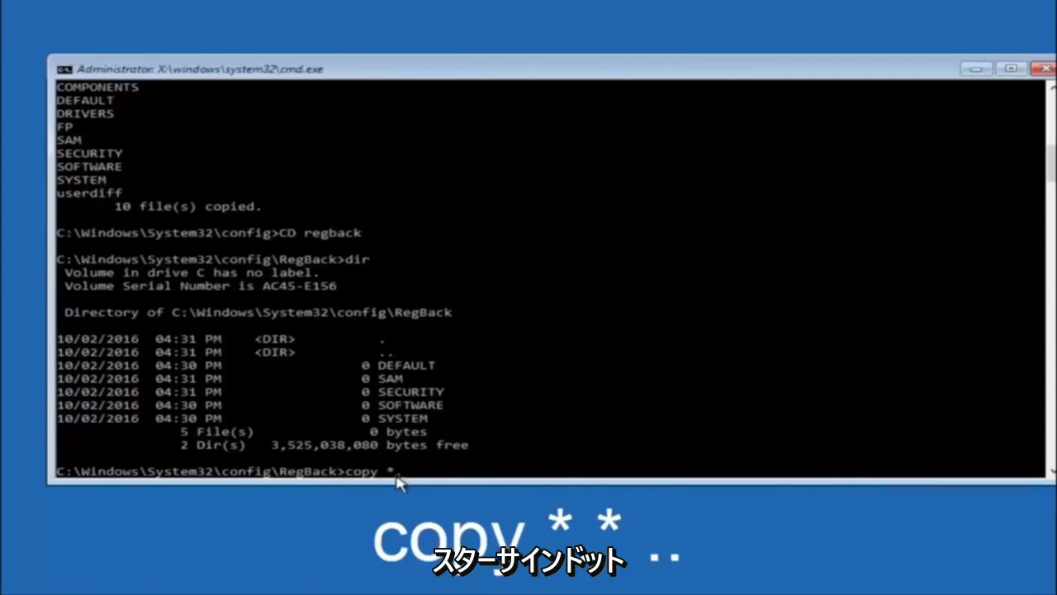
{"action": "type", "text": "*"}
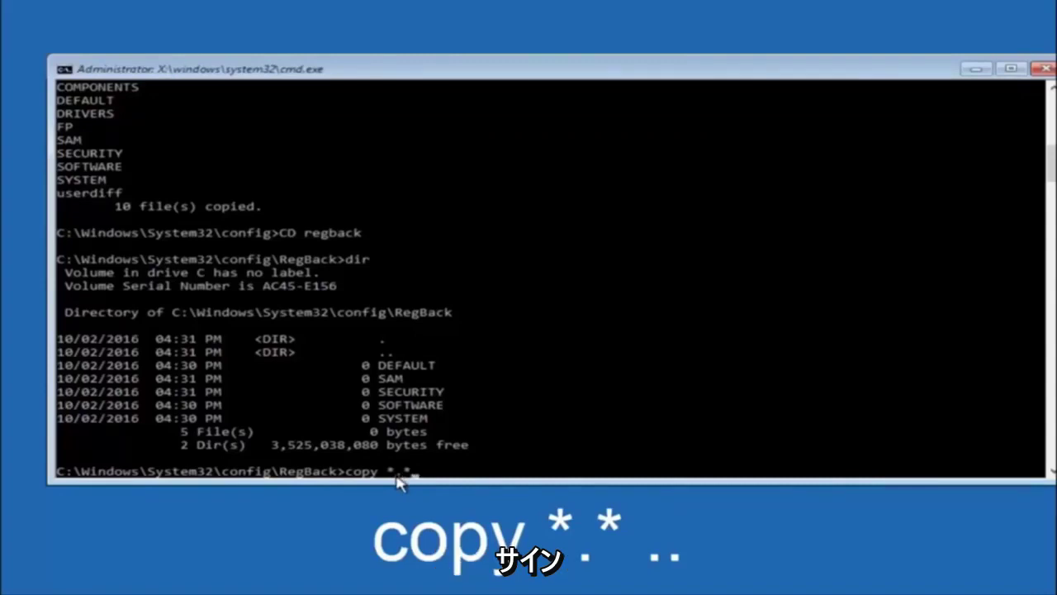
{"action": "type", "text": ".*"}
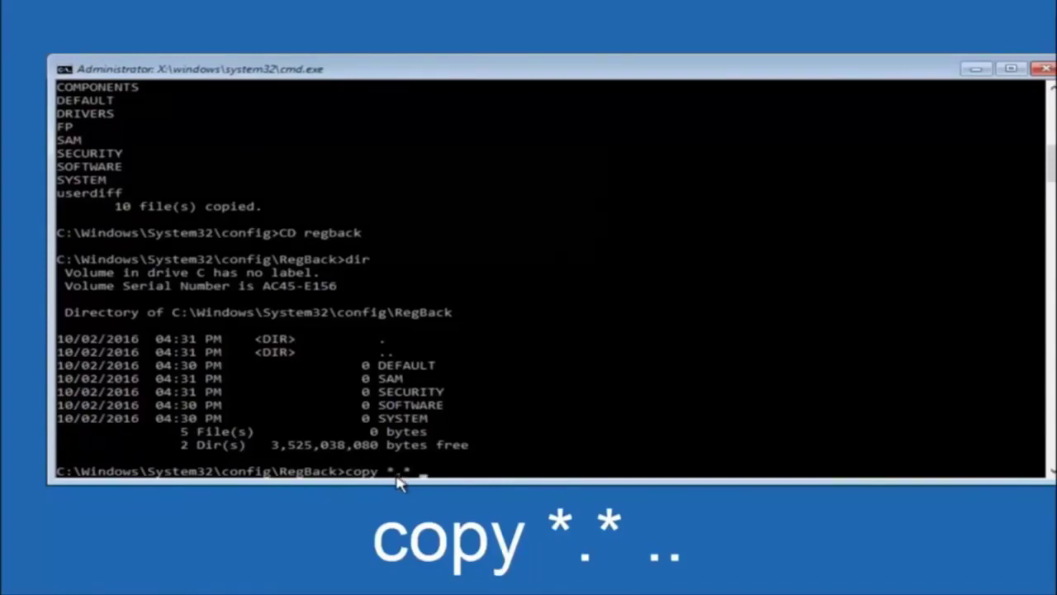
{"action": "type", "text": " .."}
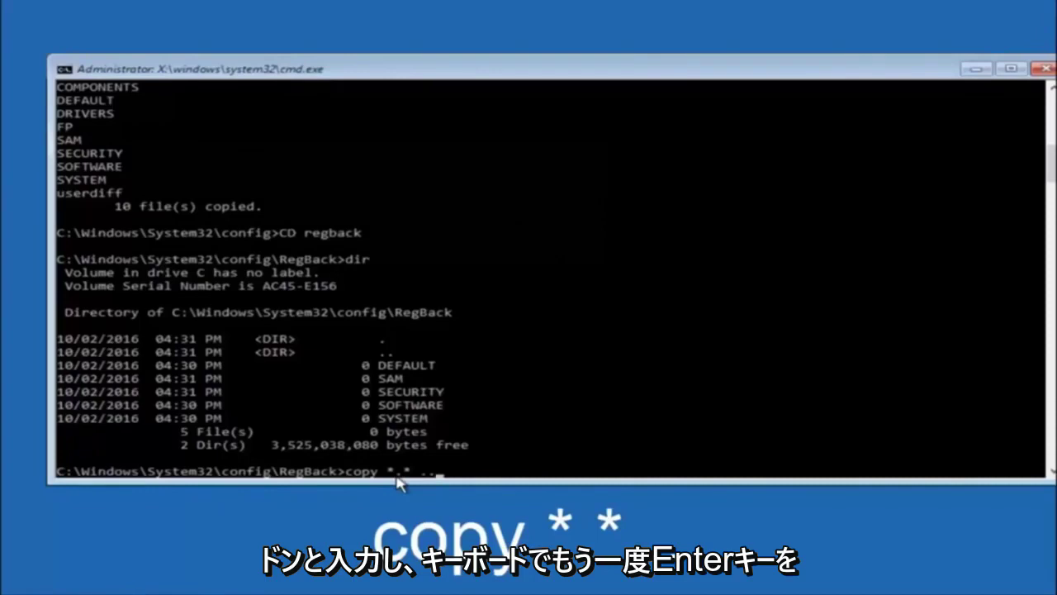
{"action": "key", "text": "Return"}
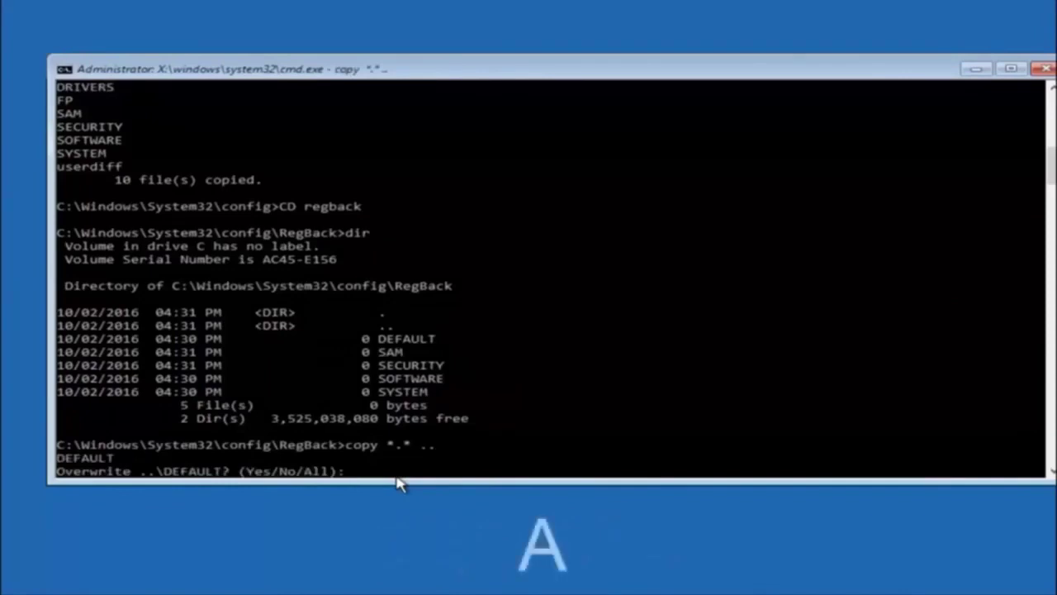
{"action": "type", "text": "A"}
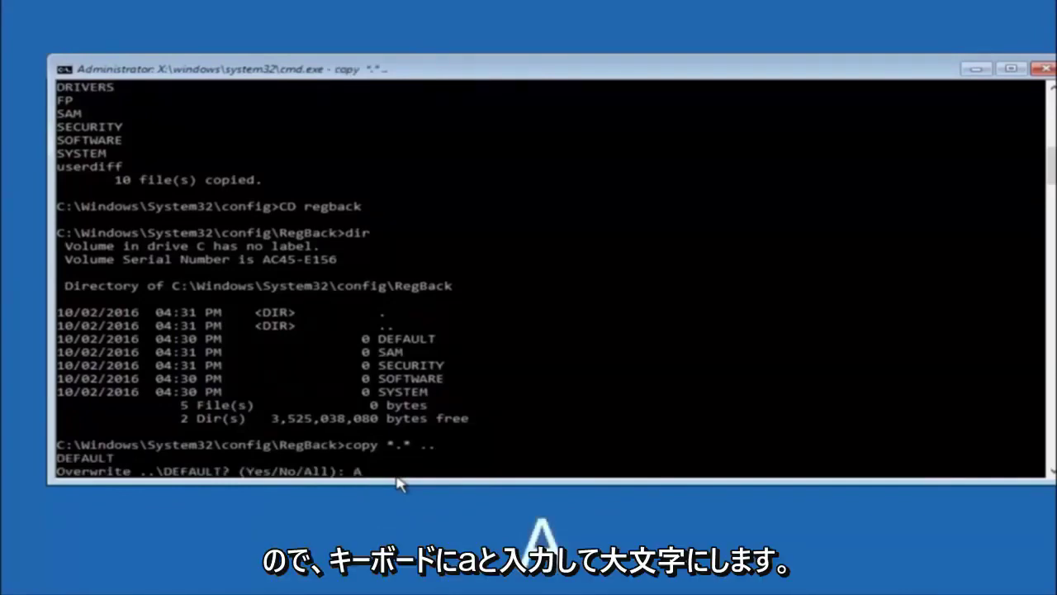
{"action": "key", "text": "Return"}
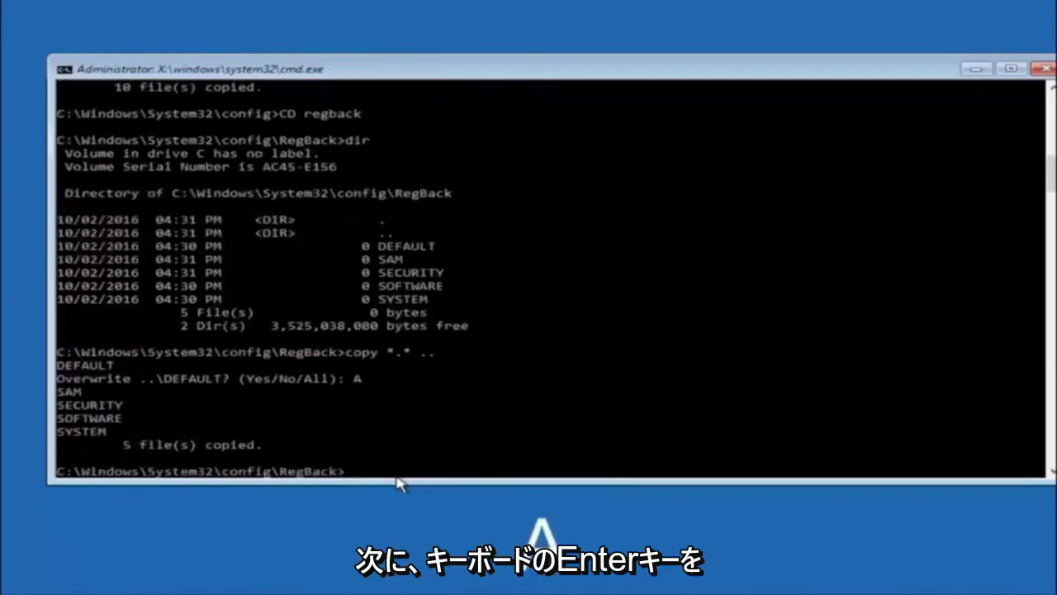